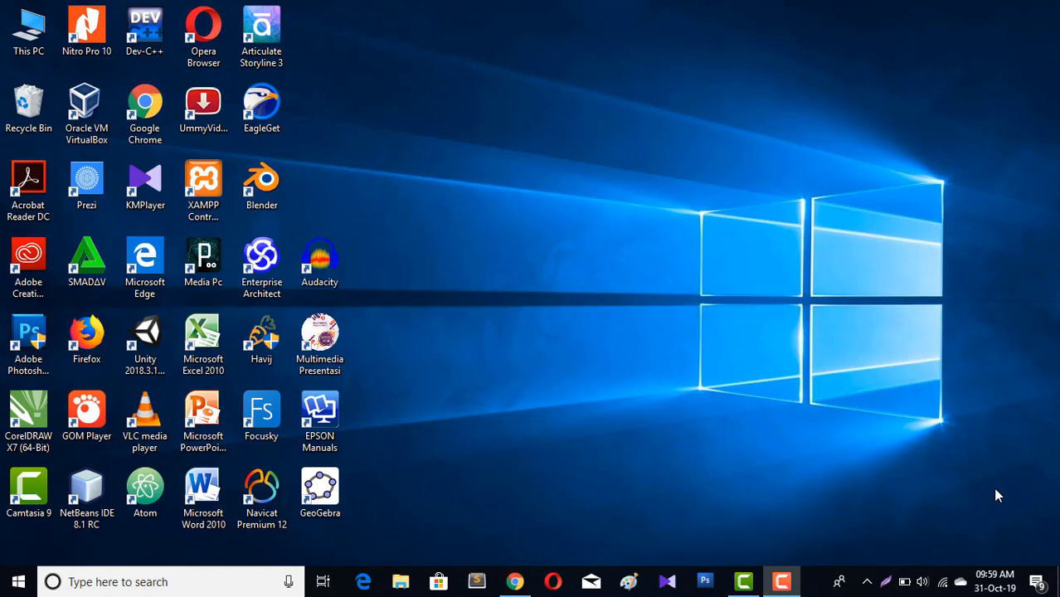
# Open the browser and go to drive.google.com
pyautogui.click(515, 584)
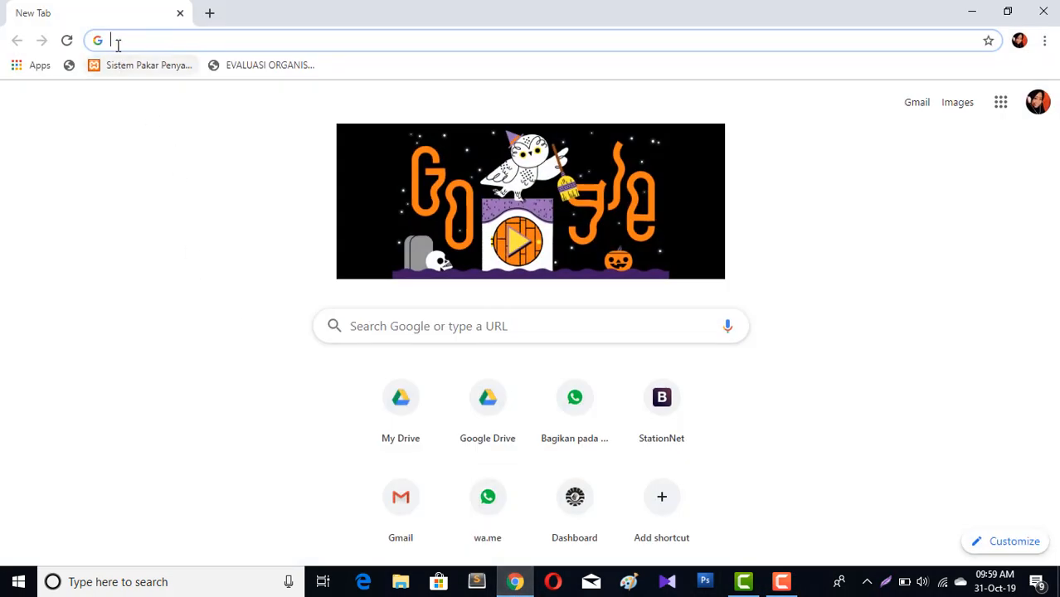
pyautogui.write('drive.google.com')
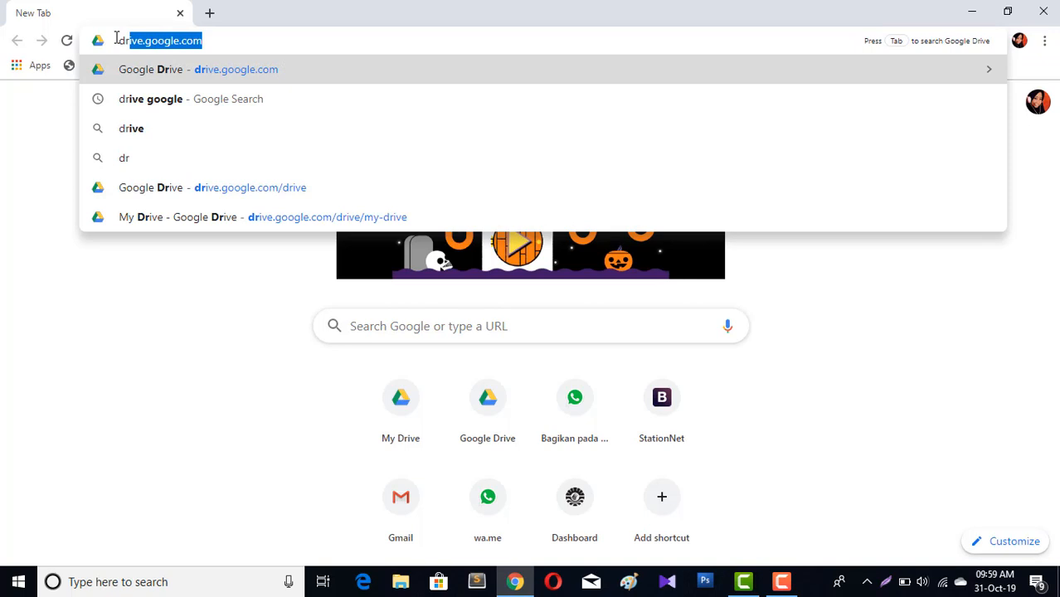
pyautogui.press('Return')
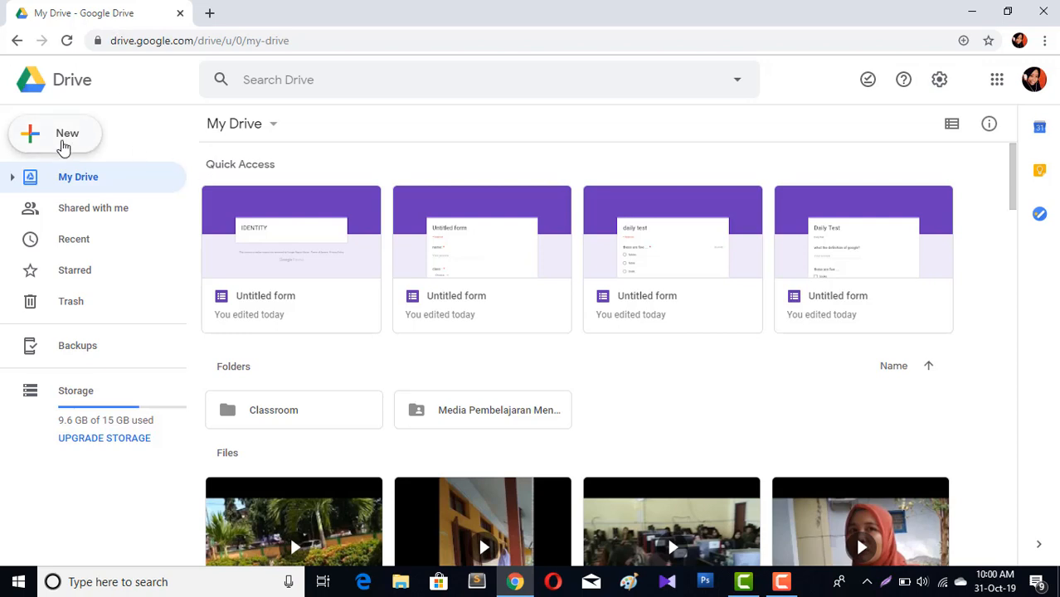
# Create a new Google Forms document from Drive
pyautogui.click(64, 146)
pyautogui.moveTo(154, 312)
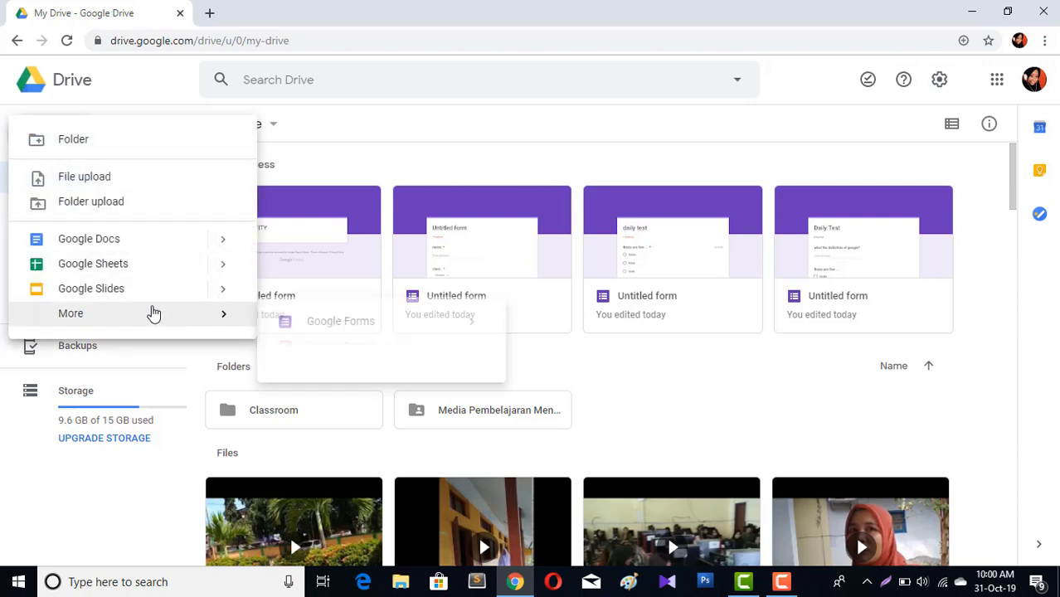
pyautogui.click(320, 332)
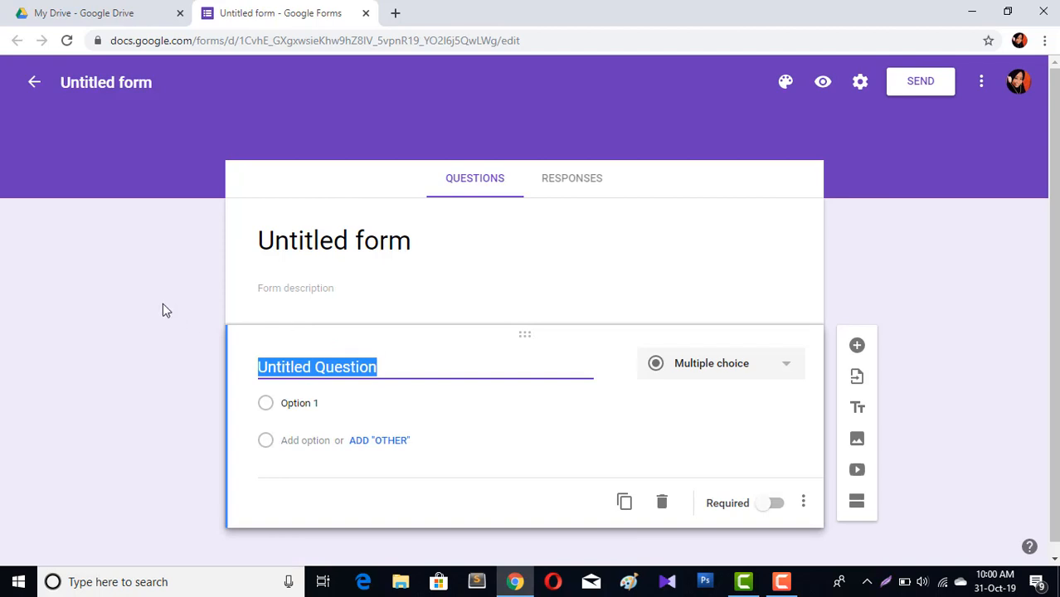
# Set the form title to IDENTITY
pyautogui.click(405, 242)
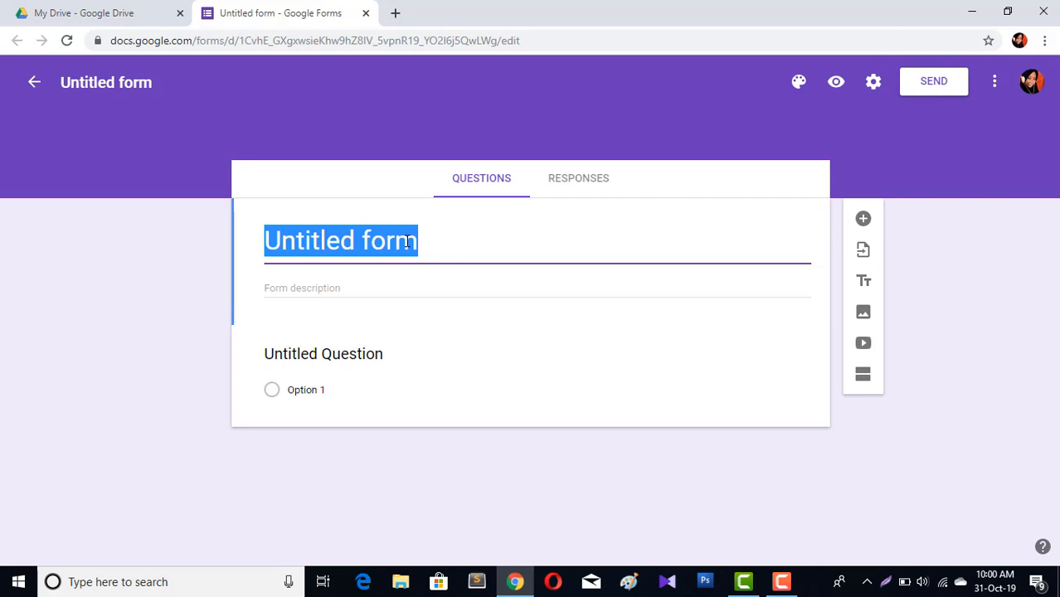
pyautogui.press('BackSpace')
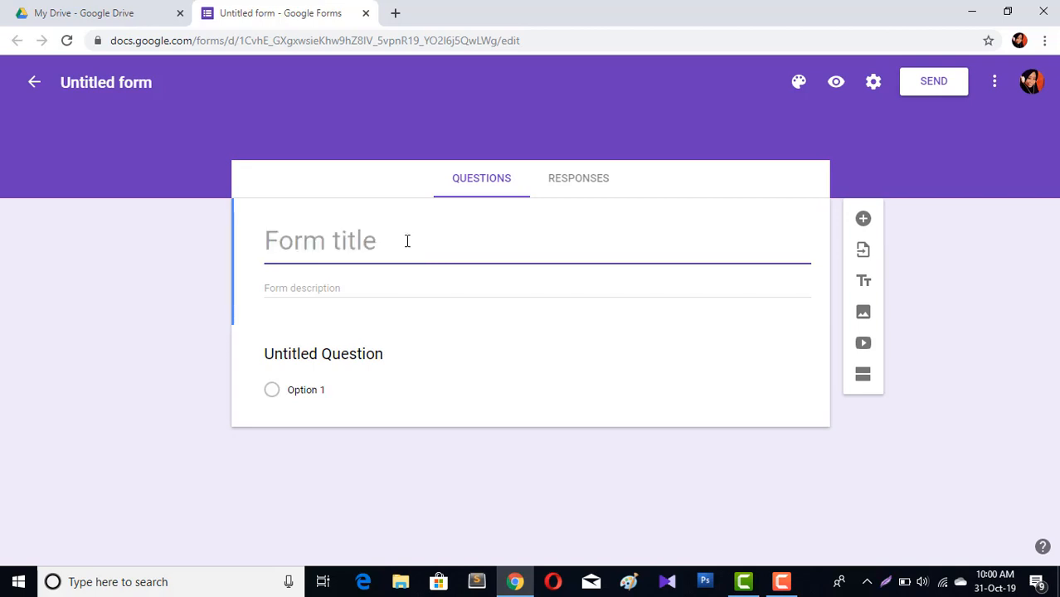
pyautogui.write('IDENTITY')
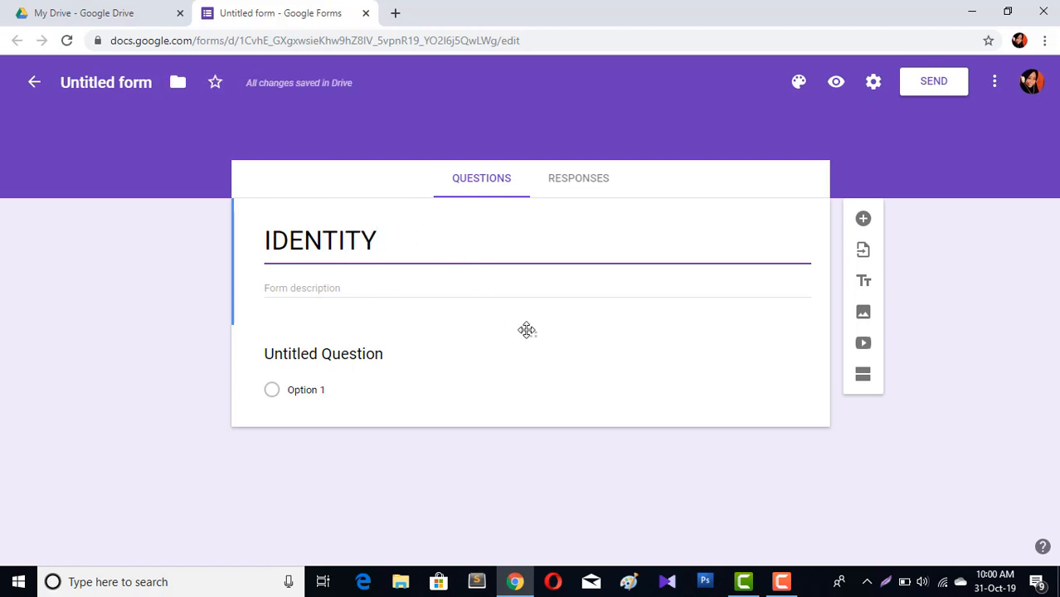
# Set the first question to NAME: as a required short-answer question
pyautogui.click(336, 355)
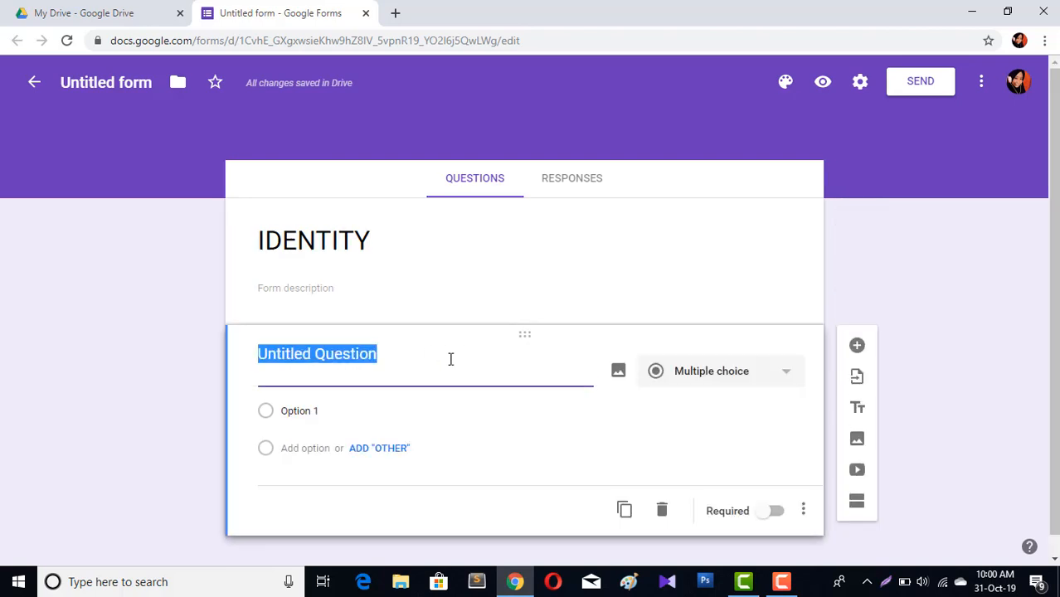
pyautogui.write('NAME')
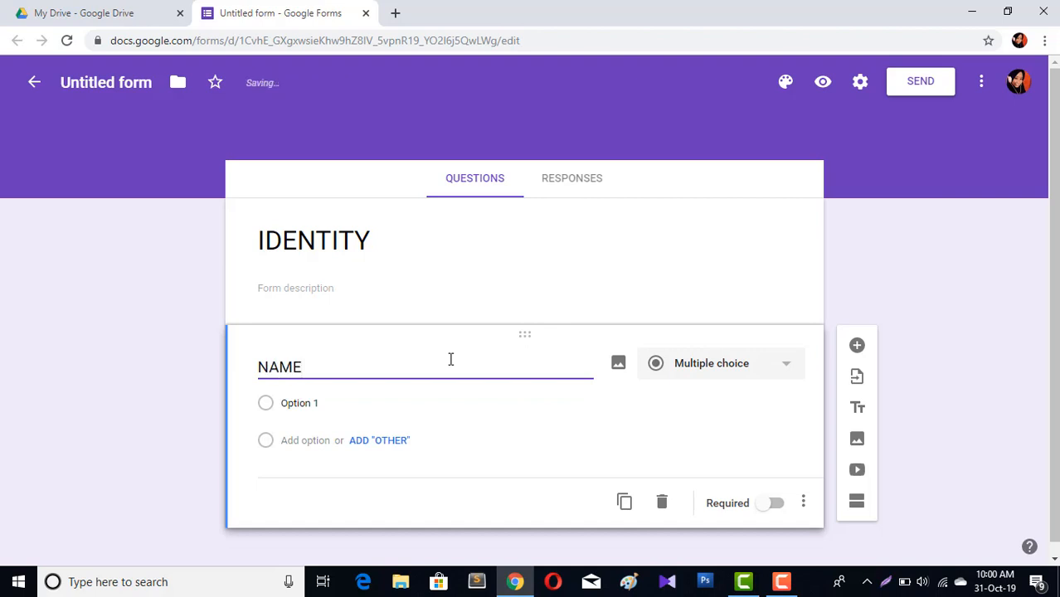
pyautogui.write(':')
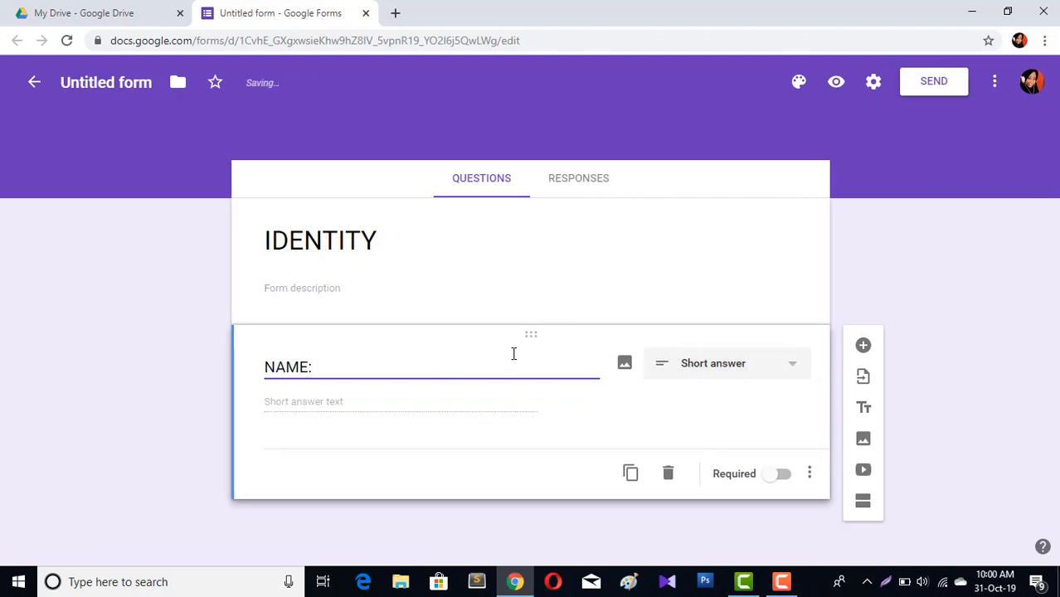
pyautogui.click(764, 365)
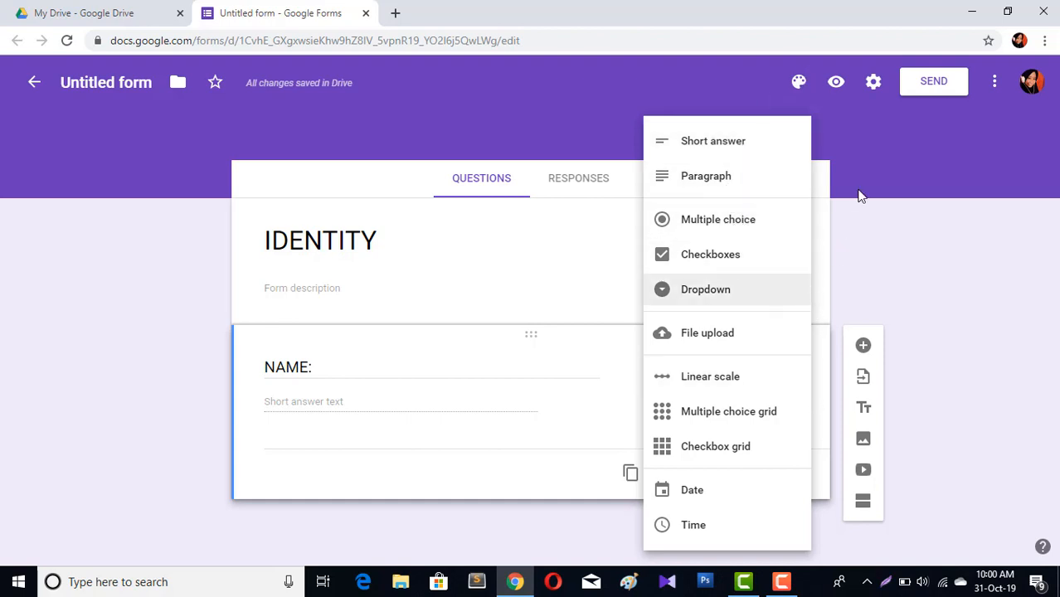
pyautogui.click(733, 147)
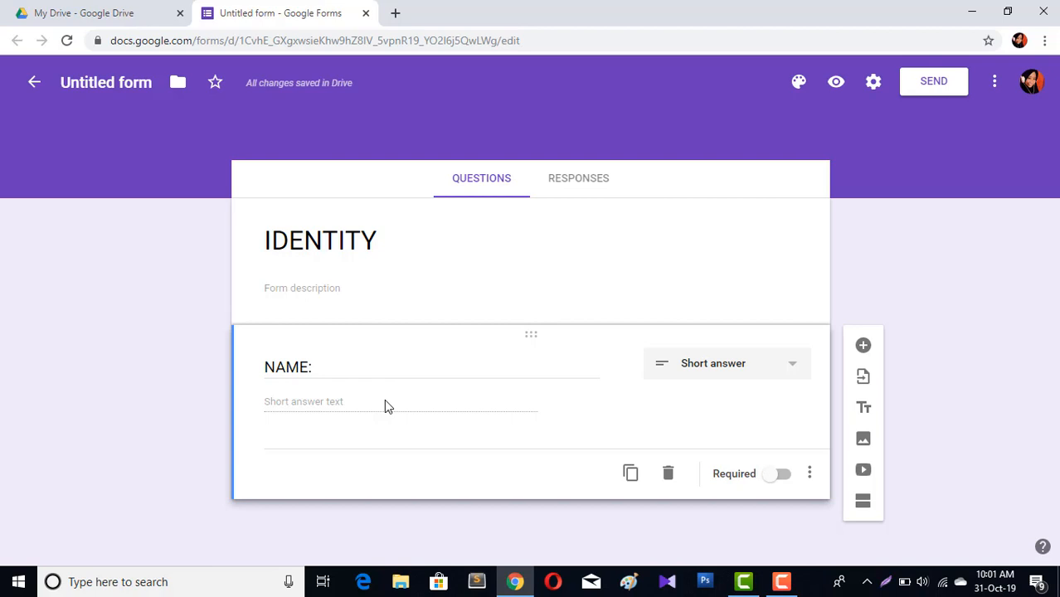
pyautogui.click(780, 477)
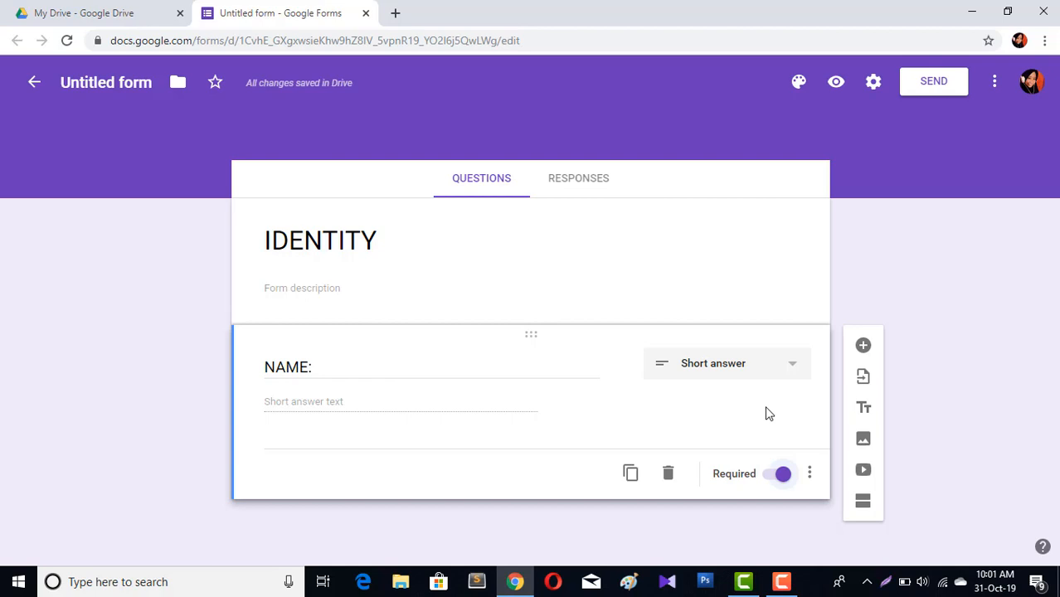
# Add a second question titled CLASS: and set its type to Dropdown
pyautogui.click(867, 349)
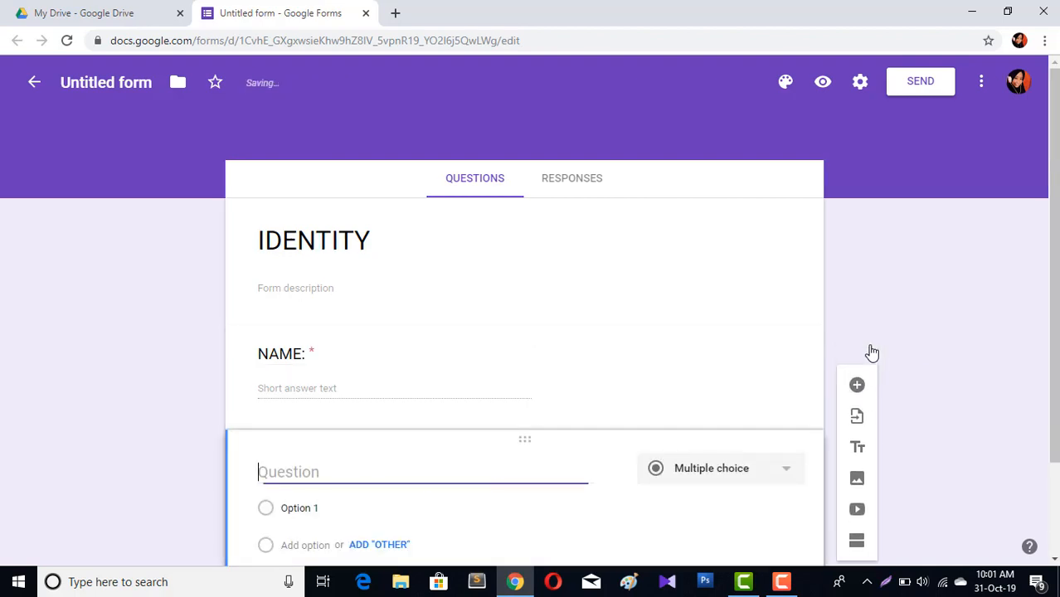
pyautogui.write('C')
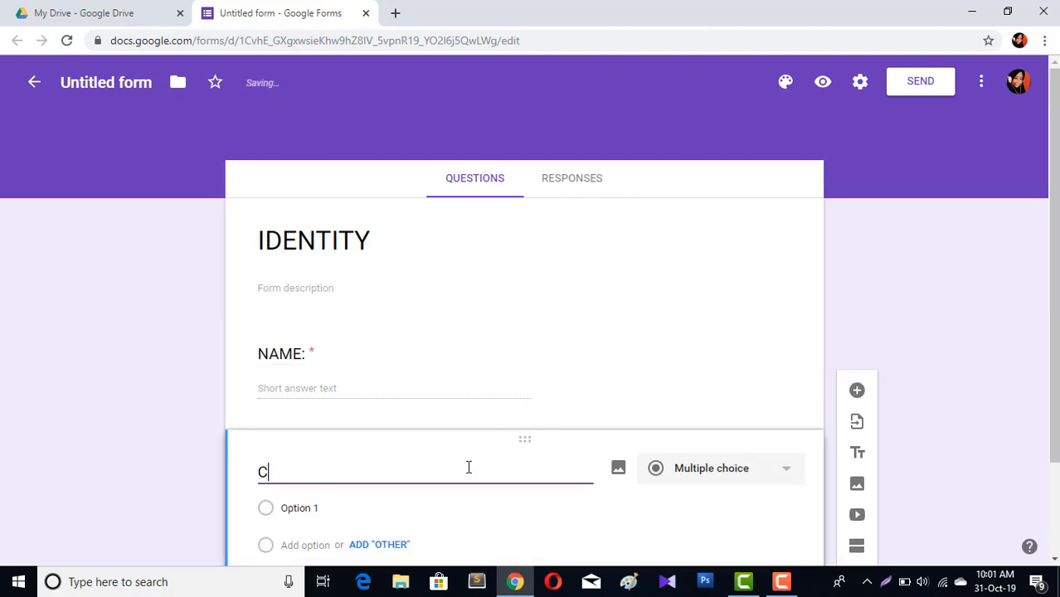
pyautogui.write('LASS:')
pyautogui.click(739, 473)
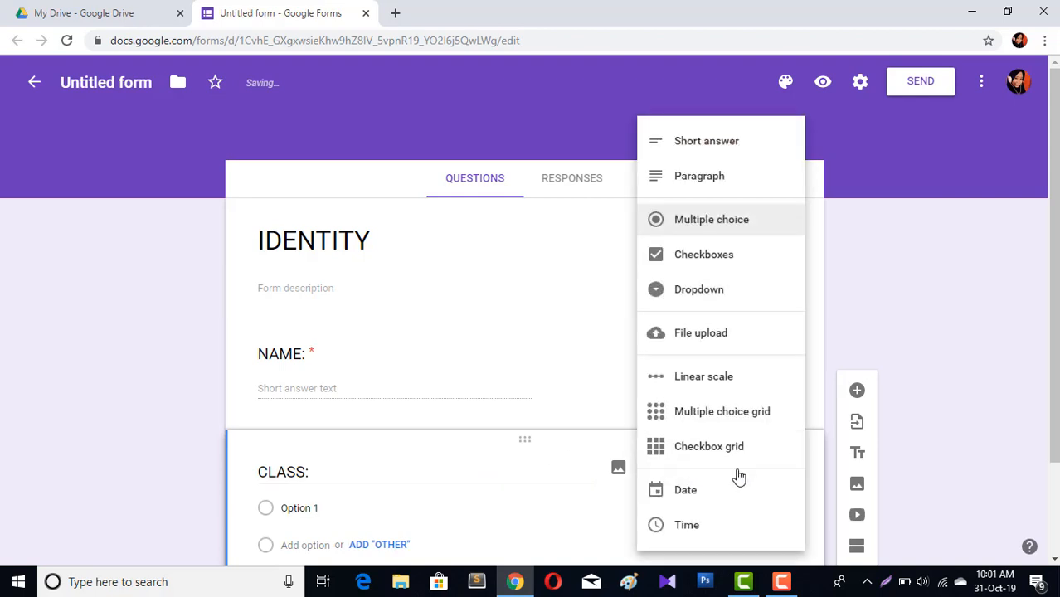
pyautogui.click(697, 303)
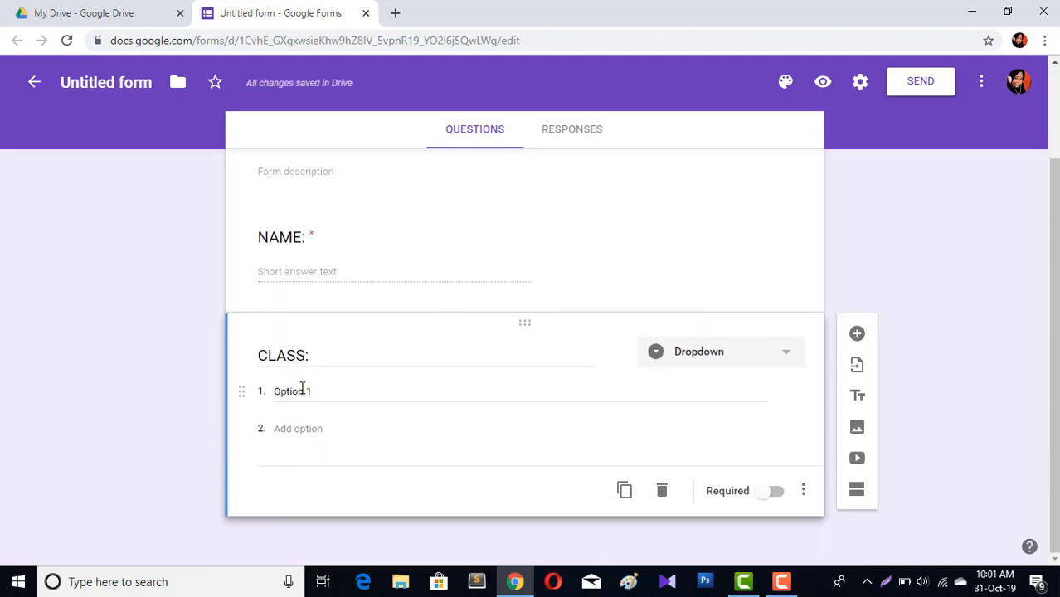
# Set the first dropdown option to VII A
pyautogui.click(302, 387)
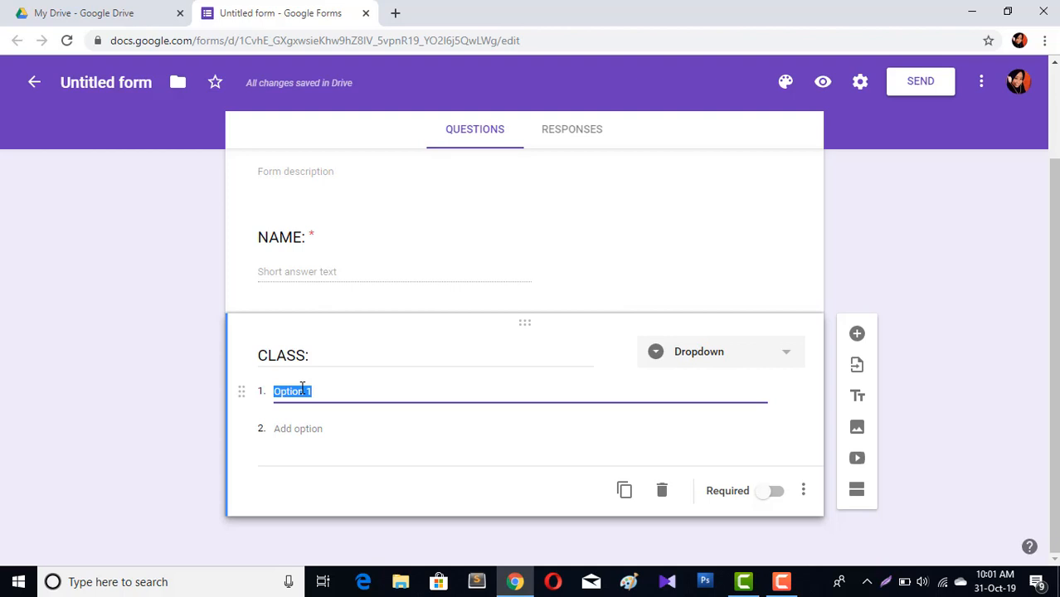
pyautogui.write('c')
pyautogui.press('BackSpace')
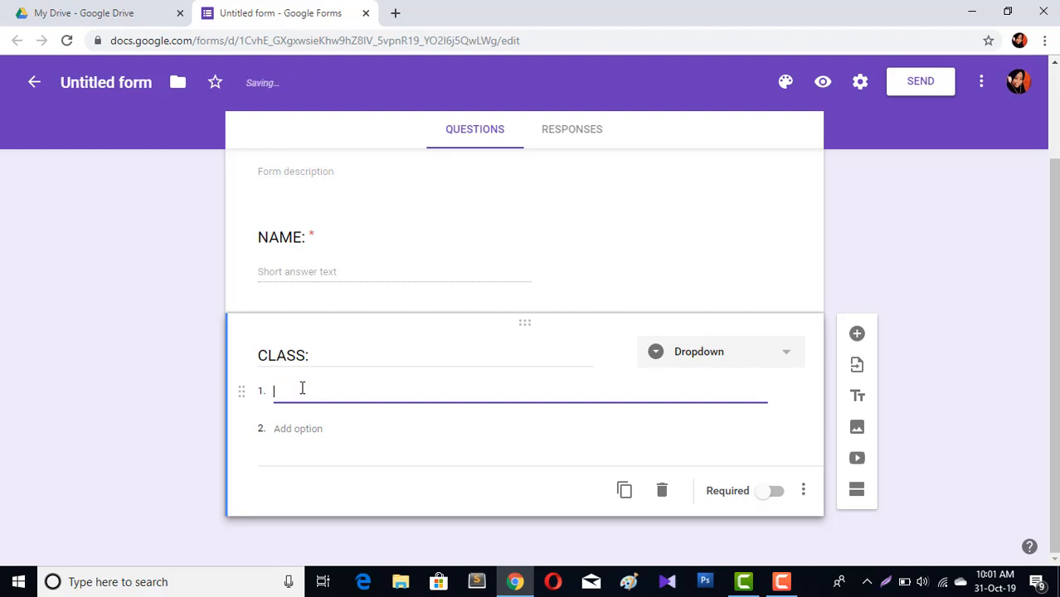
pyautogui.write('c')
pyautogui.press('BackSpace')
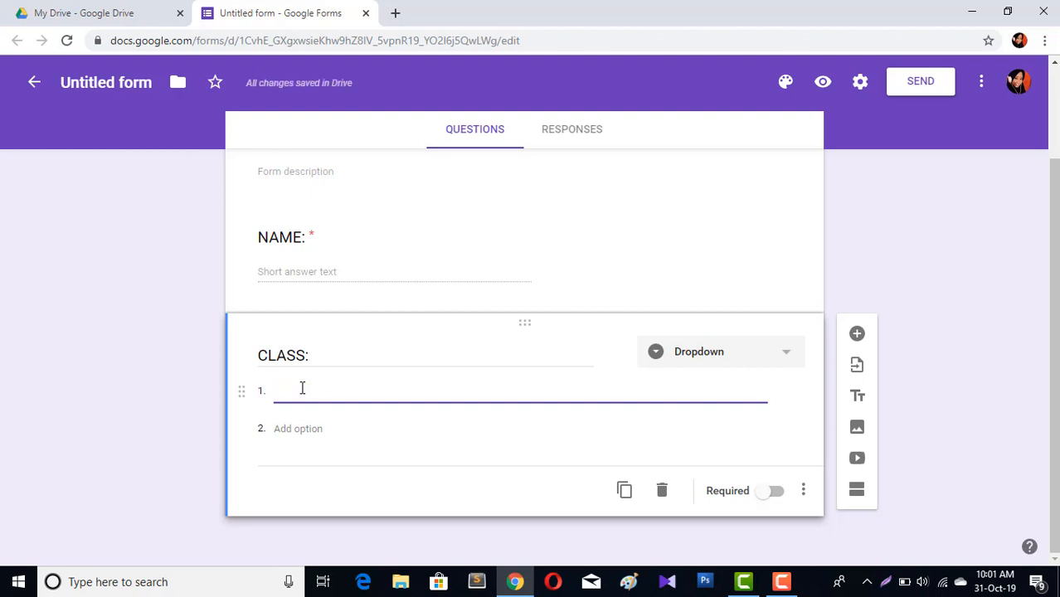
pyautogui.write('V')
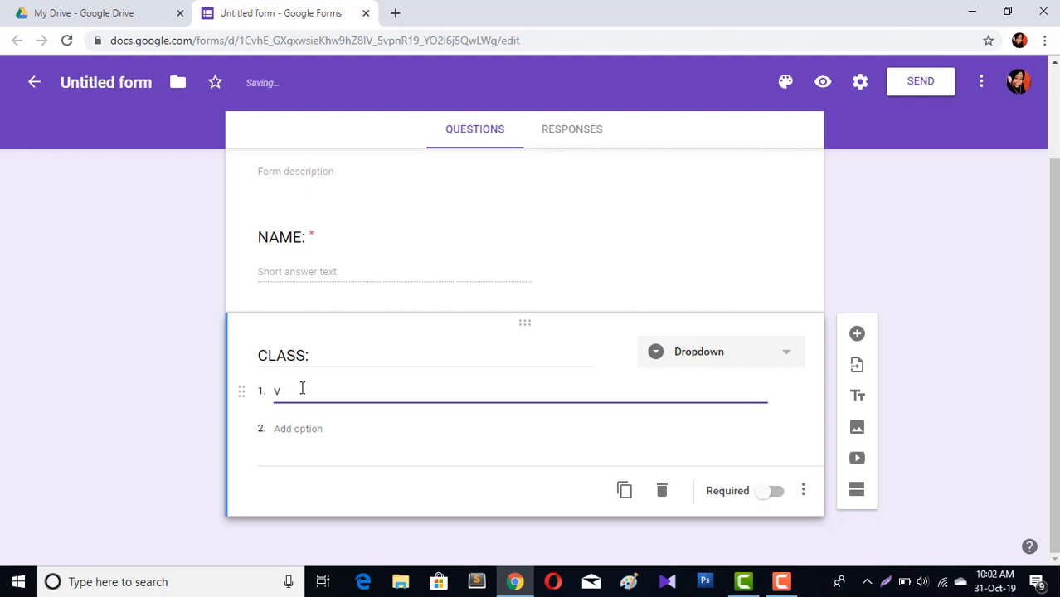
pyautogui.write('II A')
# Add dropdown options VII B and VII C
pyautogui.click(322, 429)
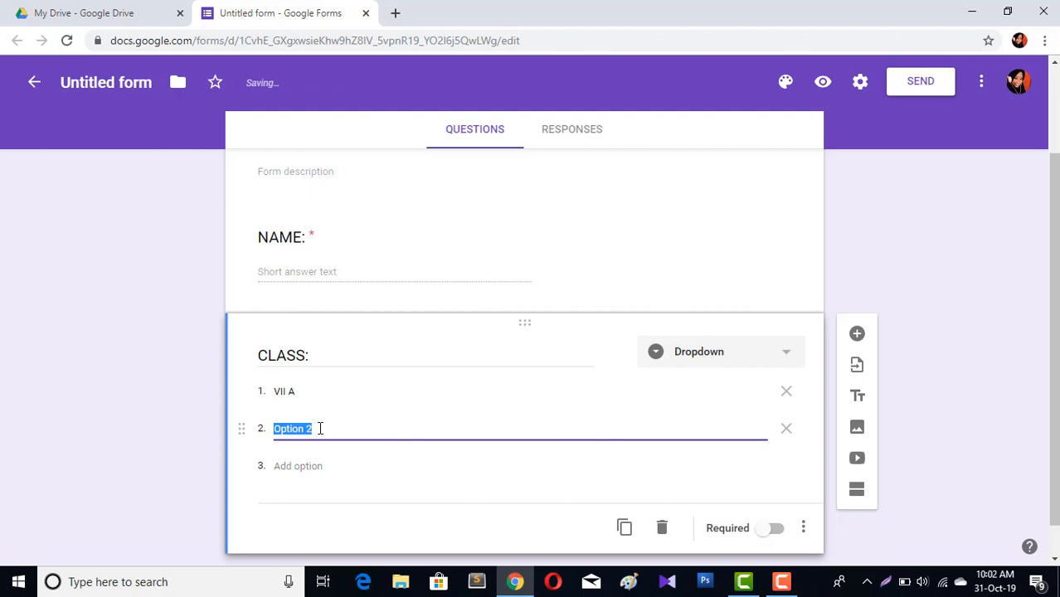
pyautogui.write('VII B')
pyautogui.click(344, 470)
pyautogui.click(314, 466)
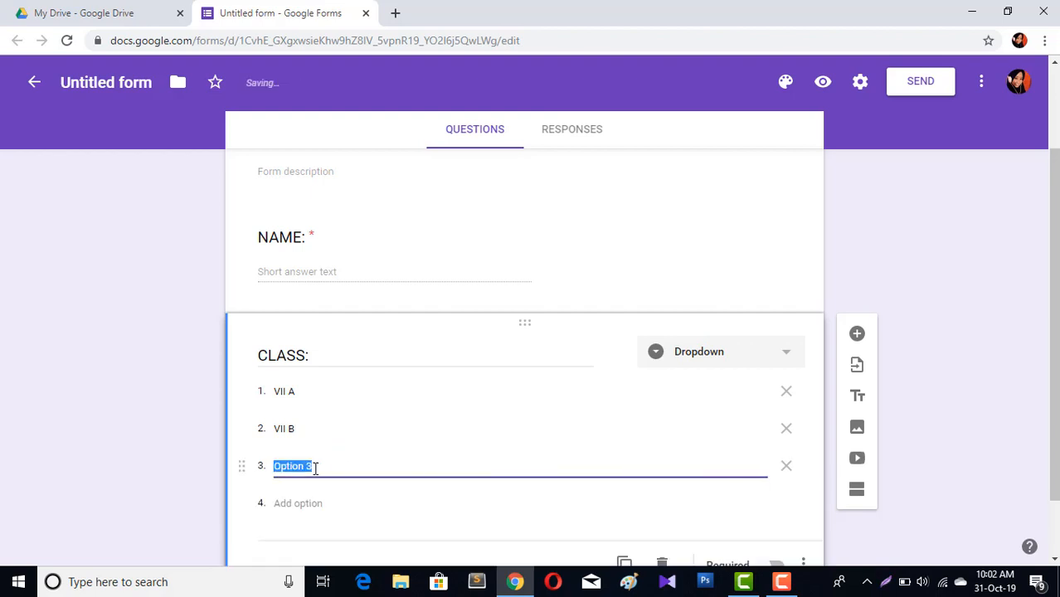
pyautogui.write('VII C')
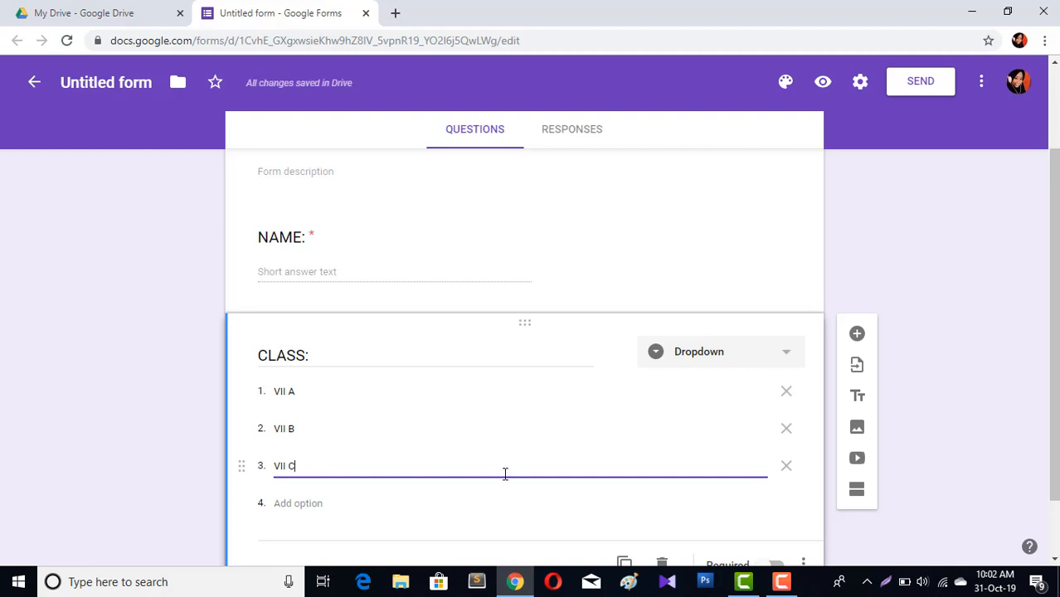
# Make the CLASS: question required
pyautogui.scroll(-1, 838, 456)
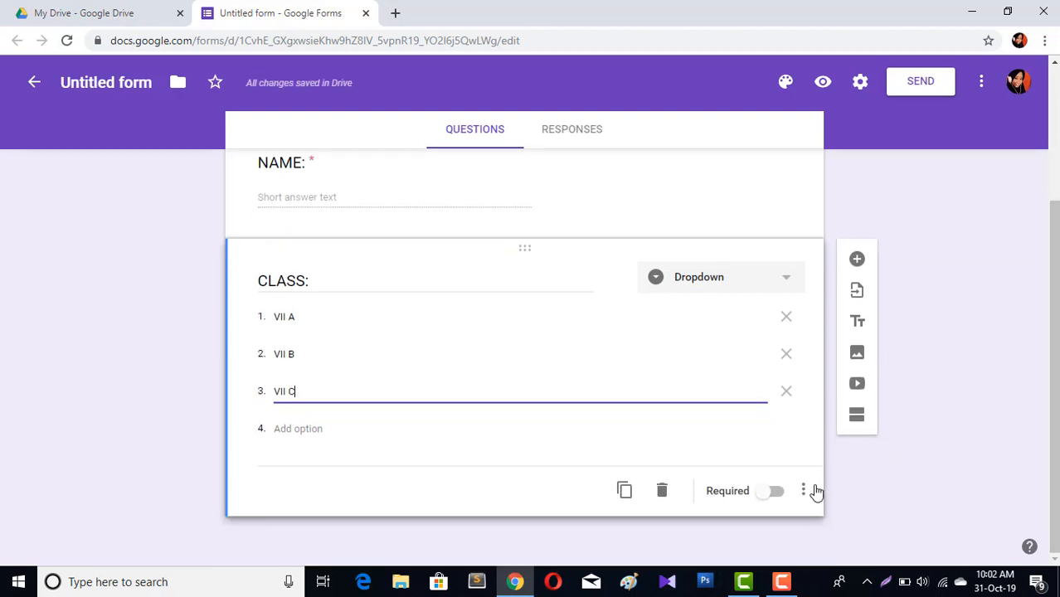
pyautogui.click(774, 491)
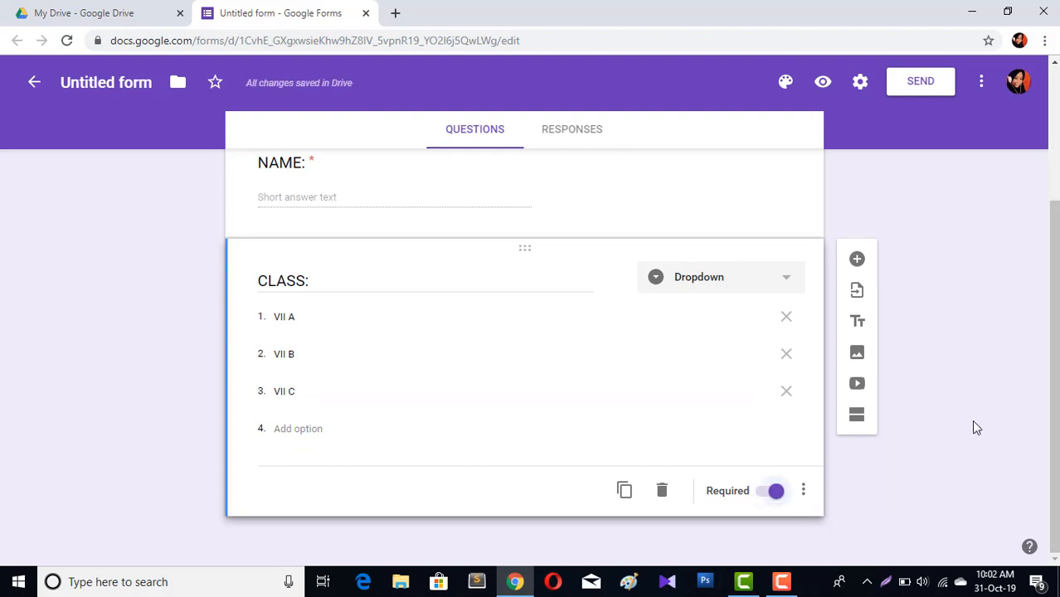
# Add a new section after the CLASS: question and title it DAILY TEST
pyautogui.scroll(2, 1056, 359)
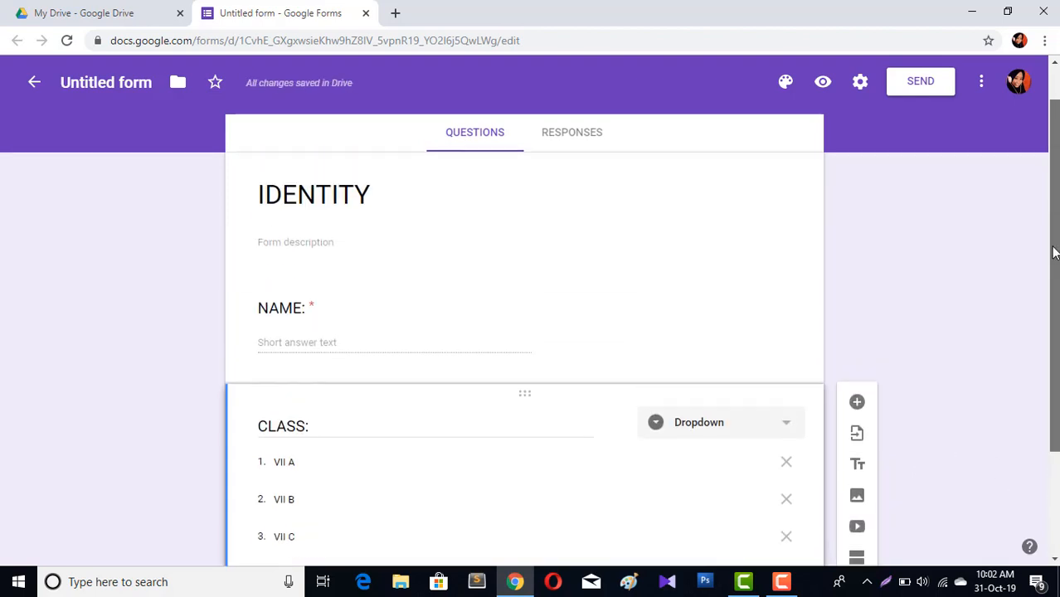
pyautogui.scroll(-2, 1056, 357)
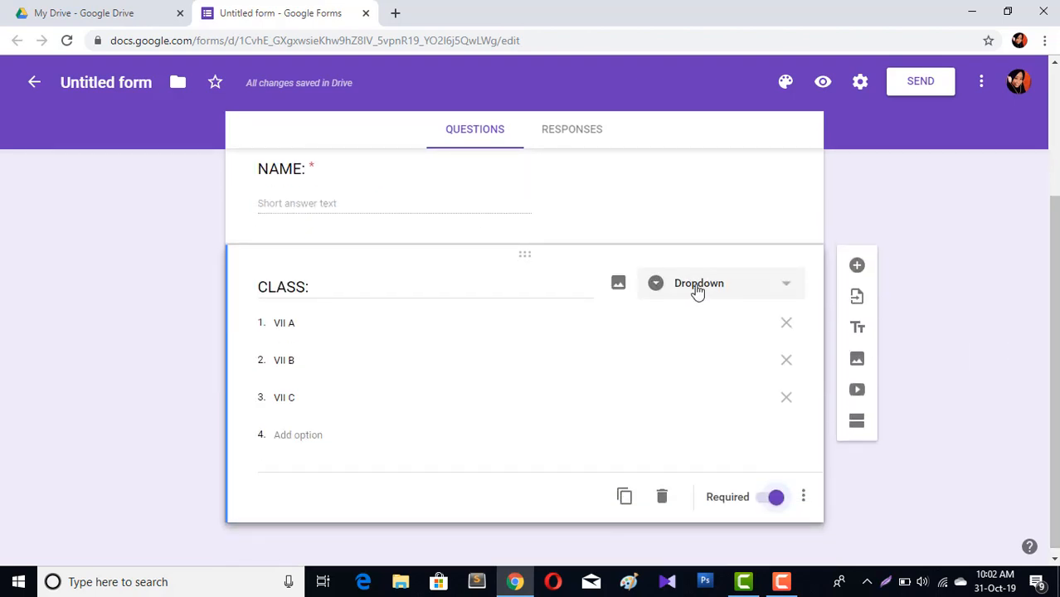
pyautogui.click(858, 423)
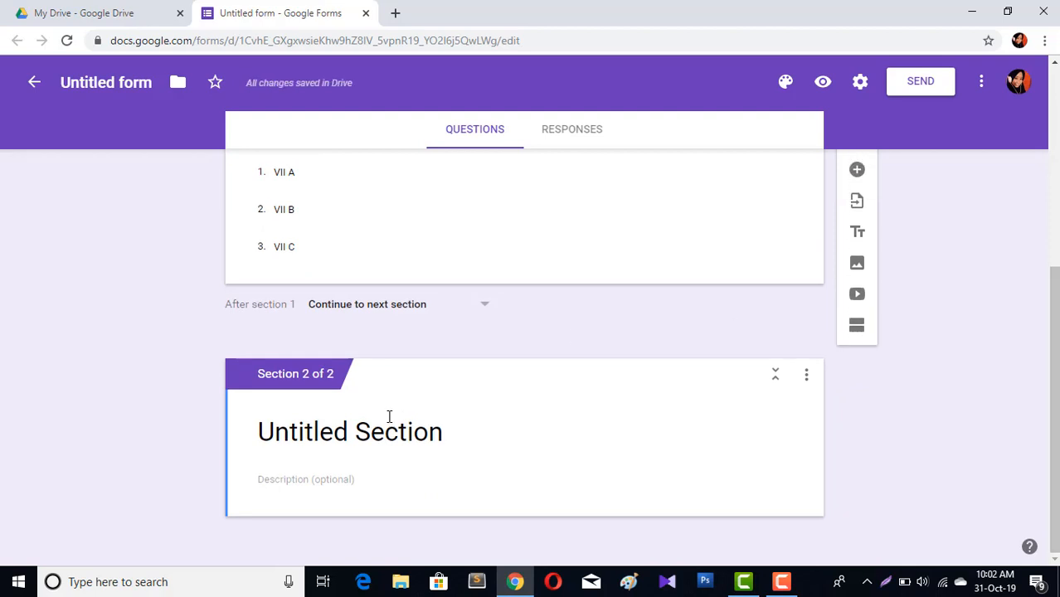
pyautogui.click(378, 435)
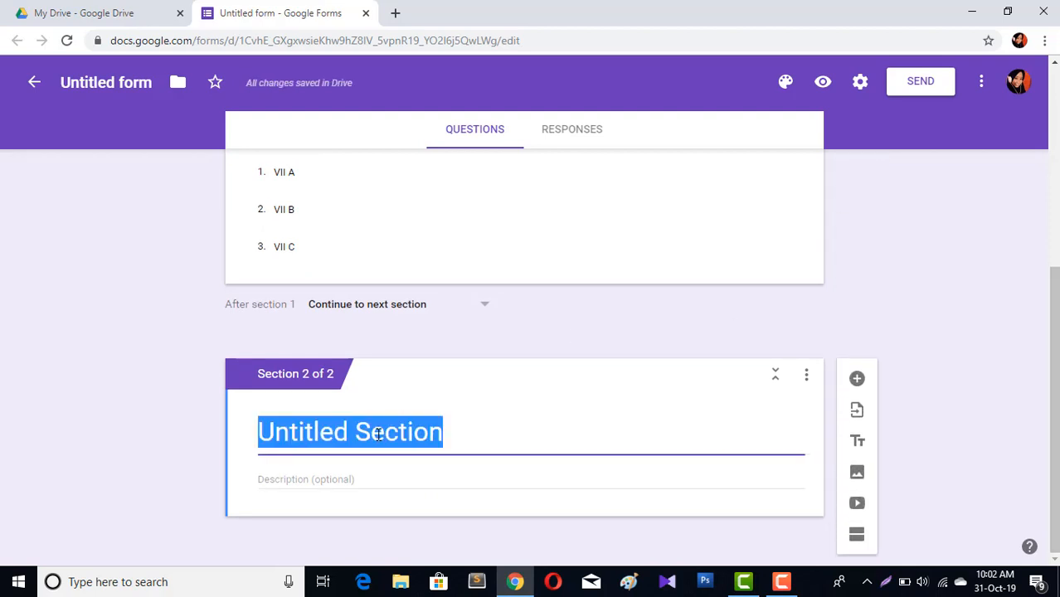
pyautogui.write('DAI')
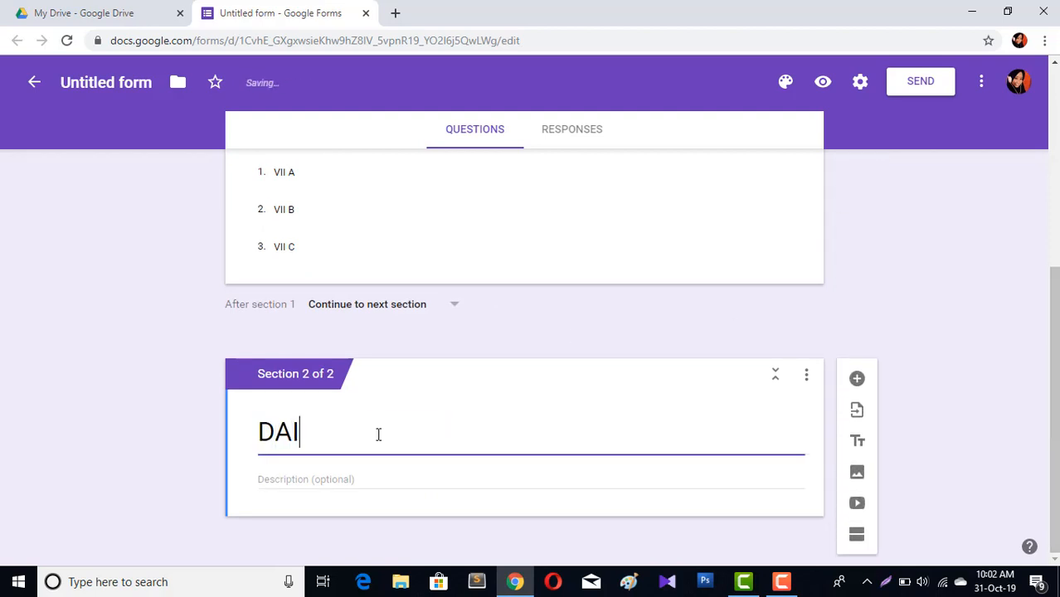
pyautogui.write('LY TEST')
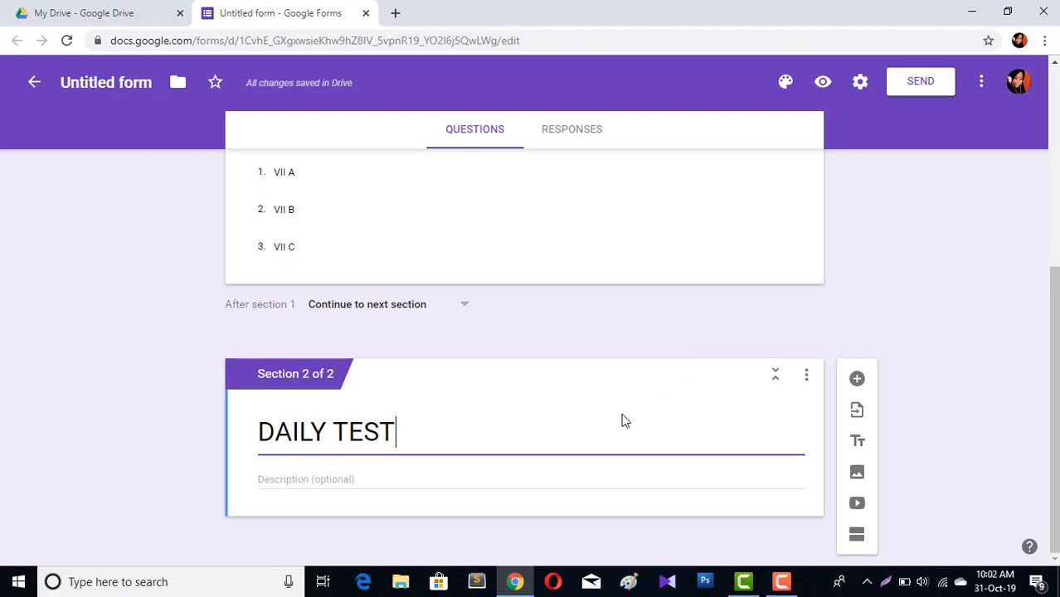
# Turn the form into a quiz in the form settings and save
pyautogui.click(860, 98)
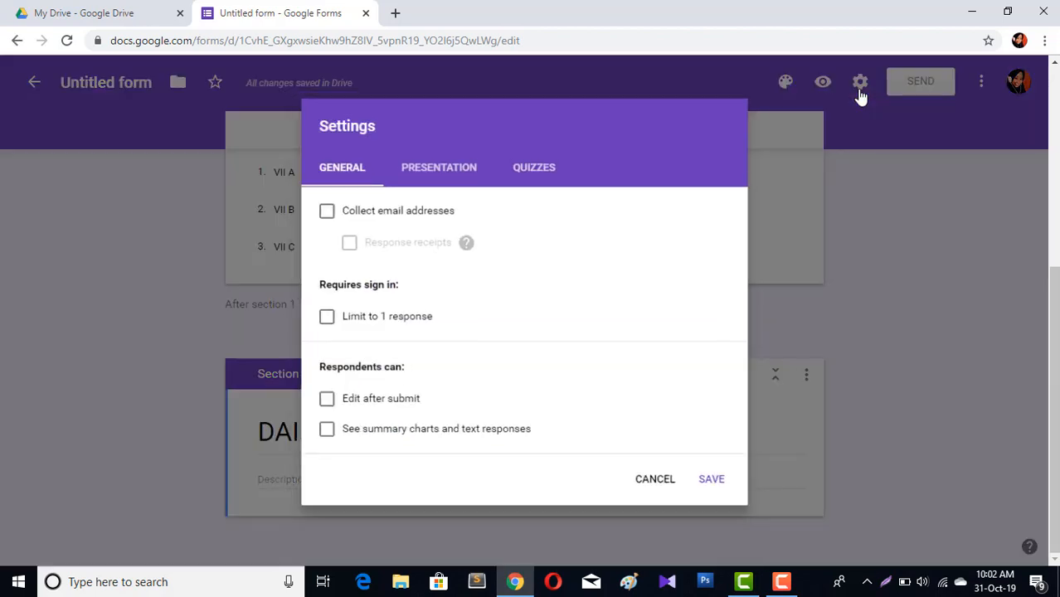
pyautogui.click(546, 165)
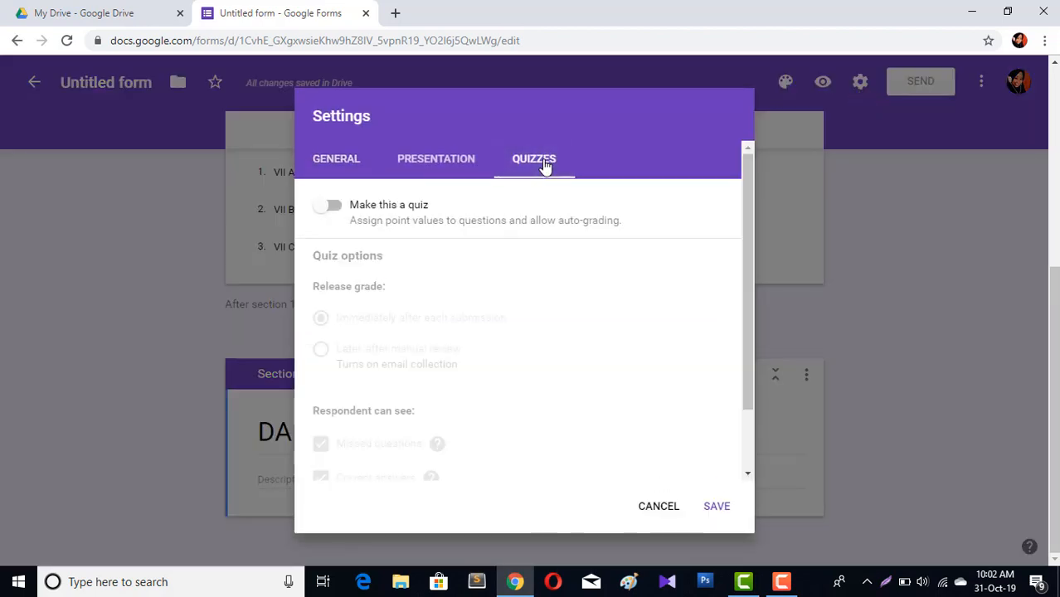
pyautogui.click(332, 216)
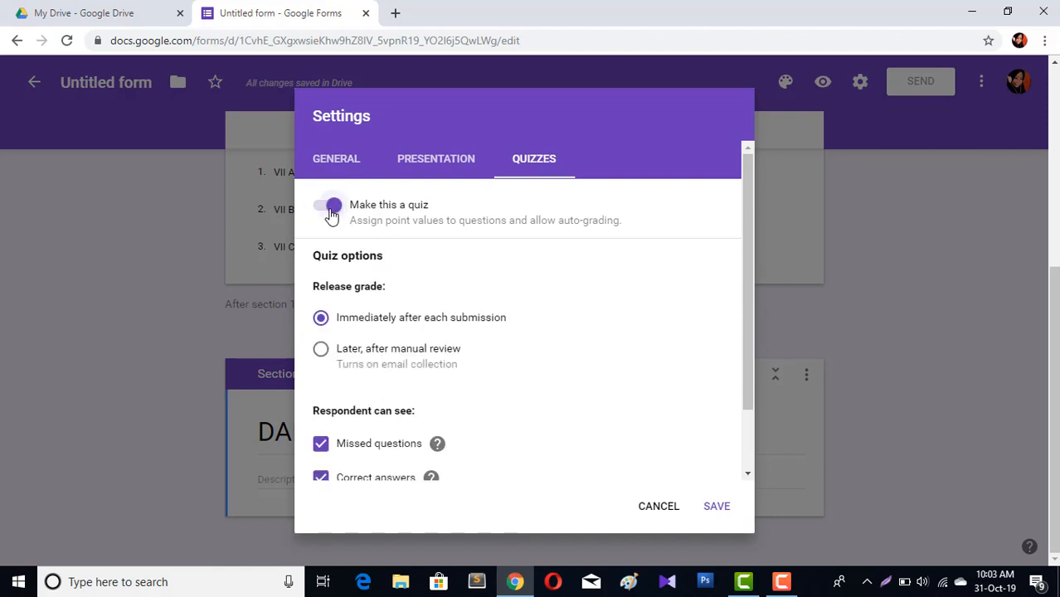
pyautogui.click(718, 509)
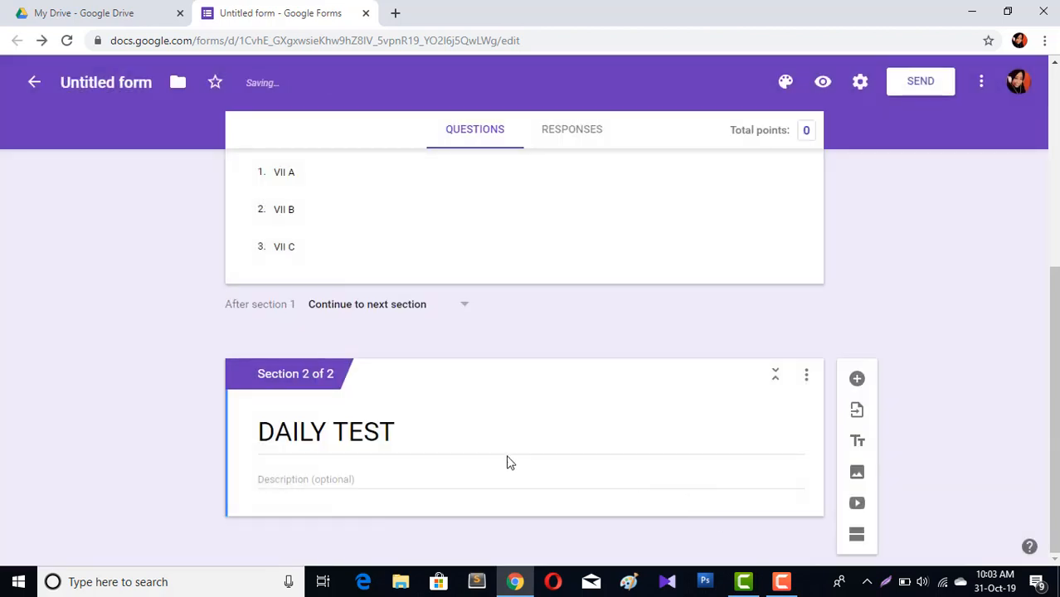
# Enter the DAILY TEST section description "Choose the best answer of each questions below."
pyautogui.click(329, 478)
pyautogui.write('q')
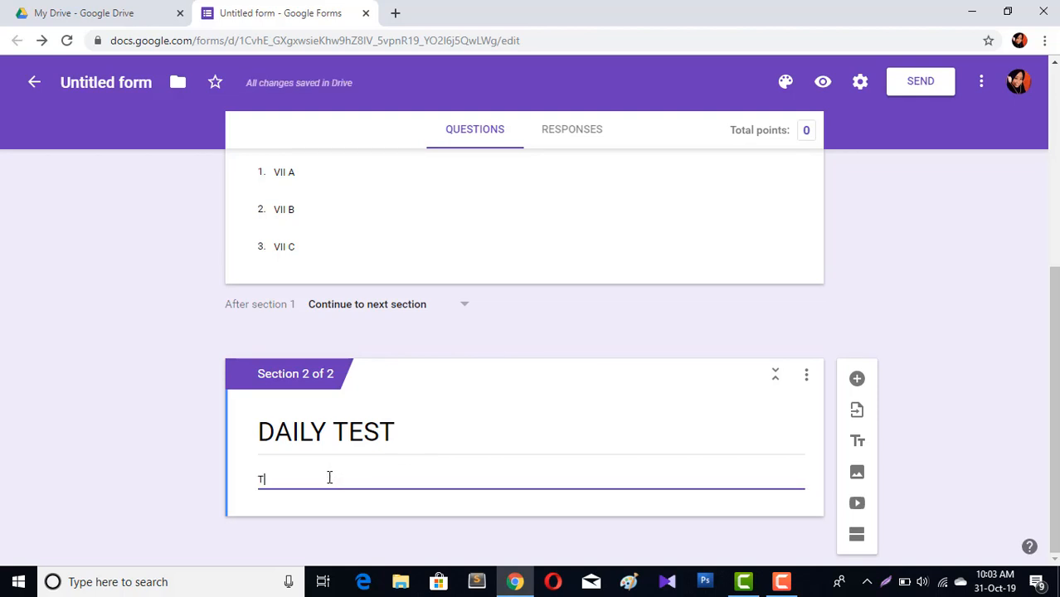
pyautogui.press('BackSpace')
pyautogui.write('T')
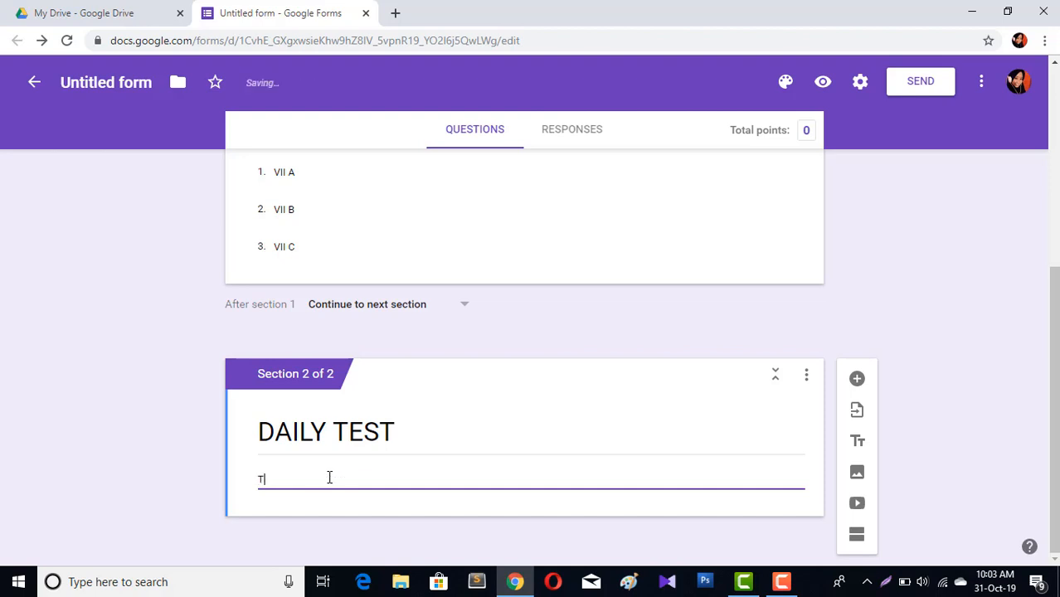
pyautogui.press('BackSpace')
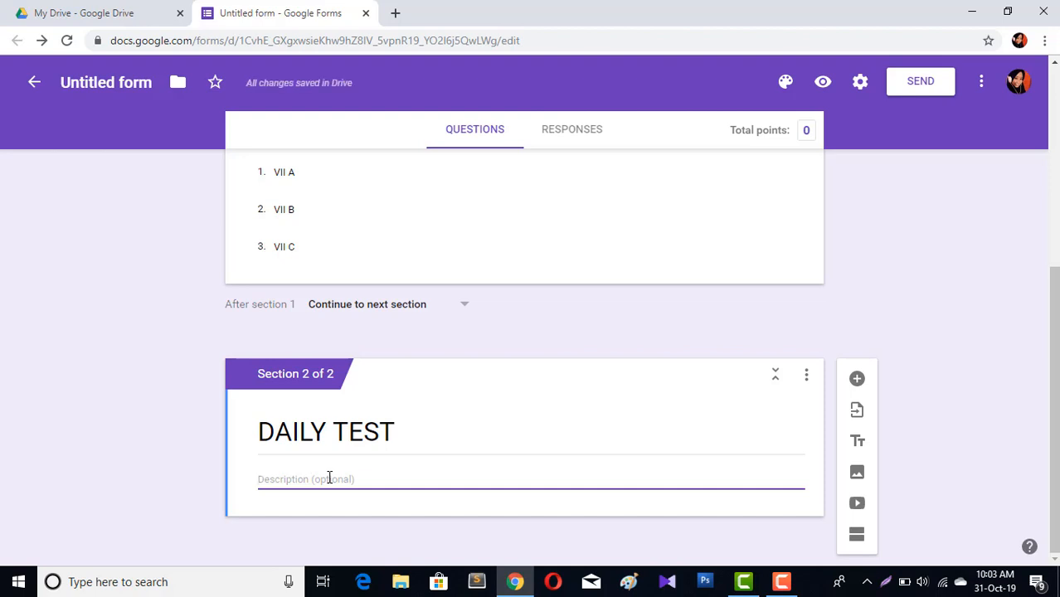
pyautogui.write('c')
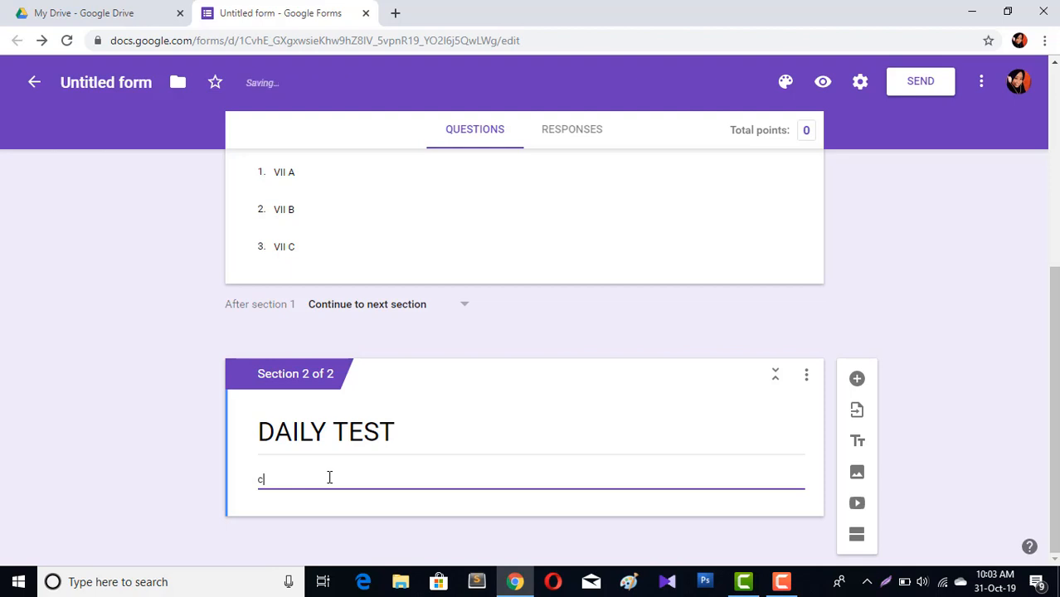
pyautogui.press('BackSpace')
pyautogui.write('c')
pyautogui.write('d')
pyautogui.press('BackSpace')
pyautogui.press('BackSpace')
pyautogui.write('choose the best answer of each ')
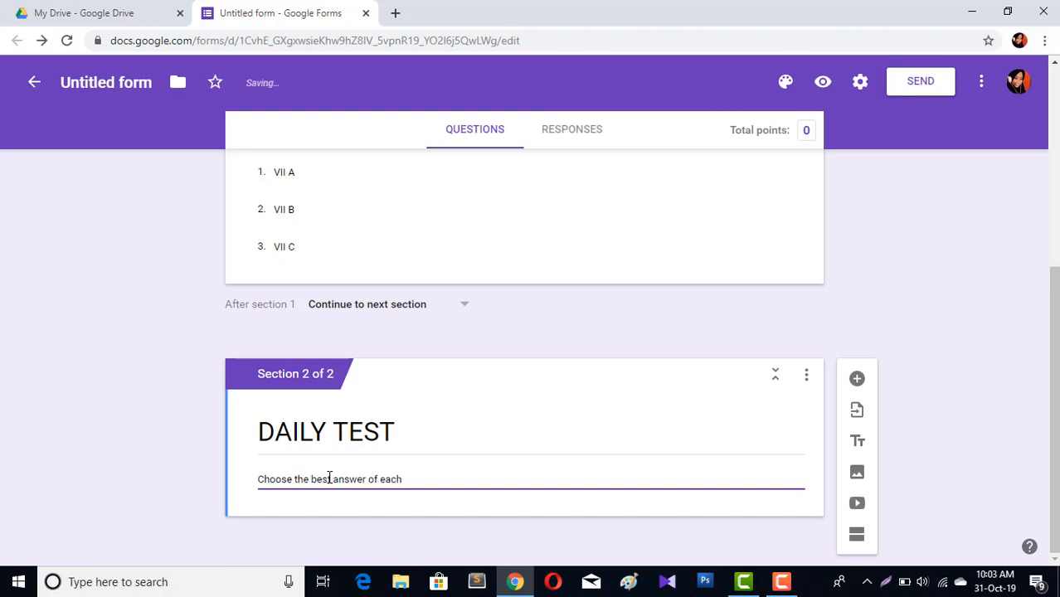
pyautogui.write('questions below.')
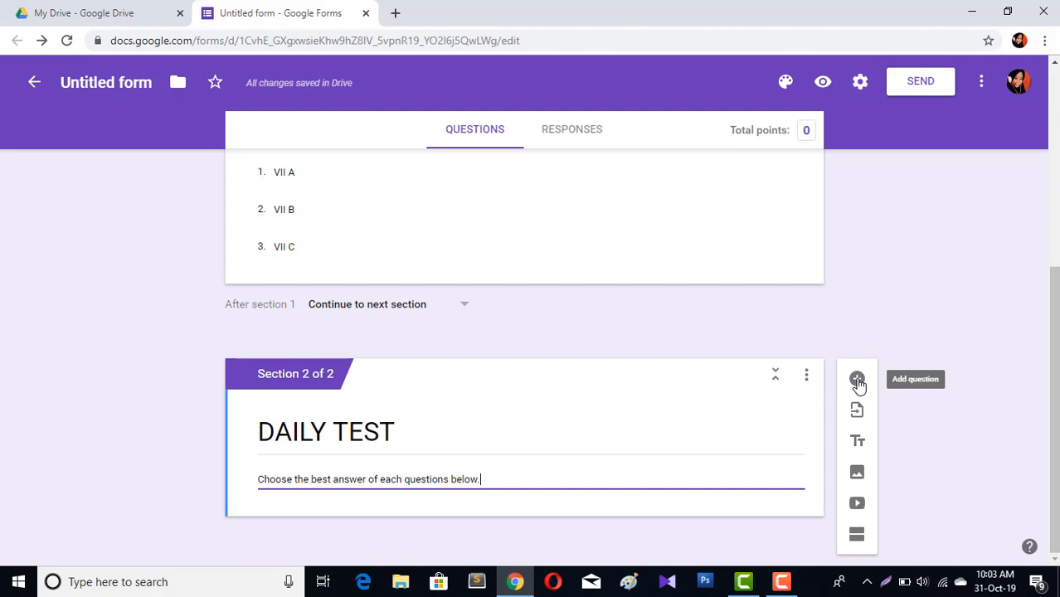
# Add a multiple-choice question "These are five ...." and make it required
pyautogui.click(858, 381)
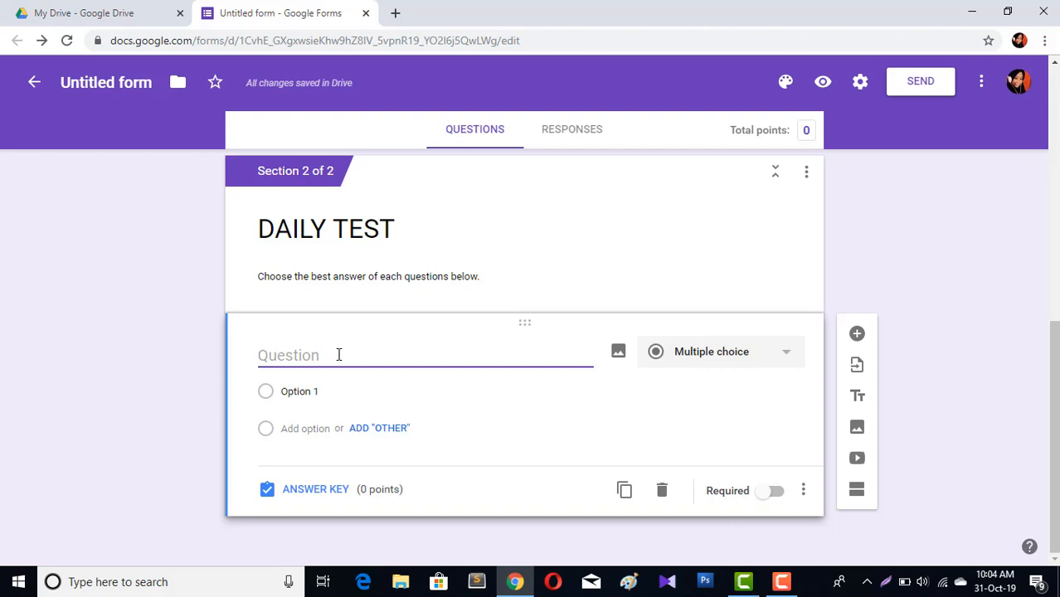
pyautogui.write('These ')
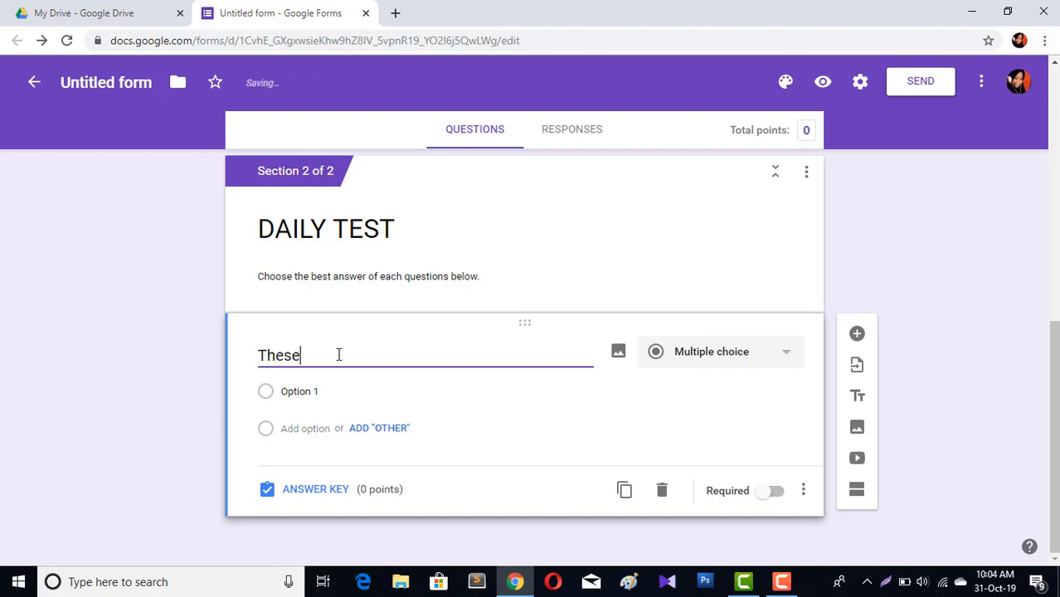
pyautogui.write('are five ....')
pyautogui.click(772, 497)
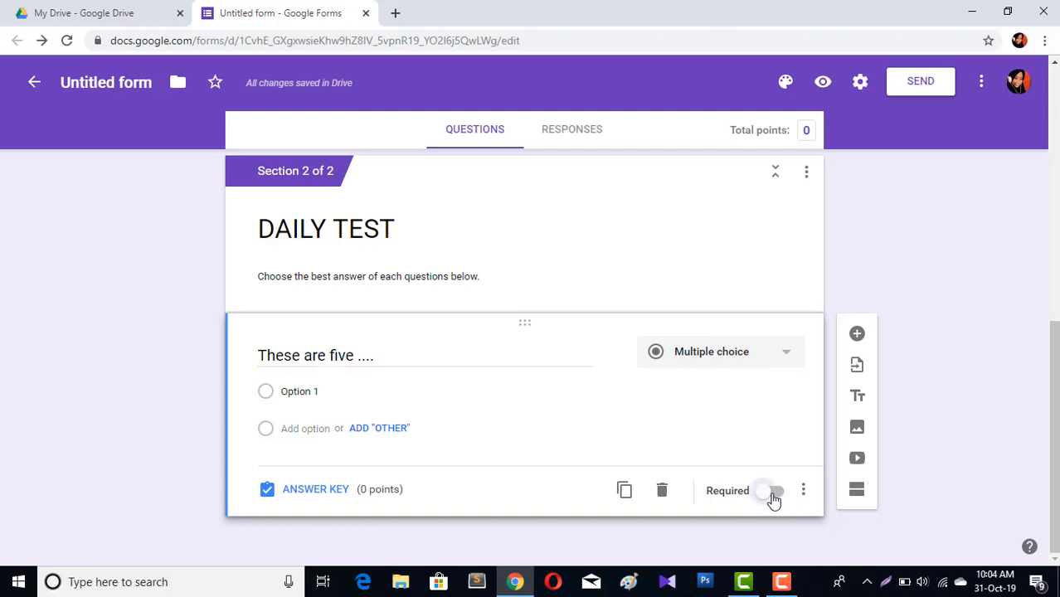
# Give the question the options books and book plus an "Other" option
pyautogui.click(295, 389)
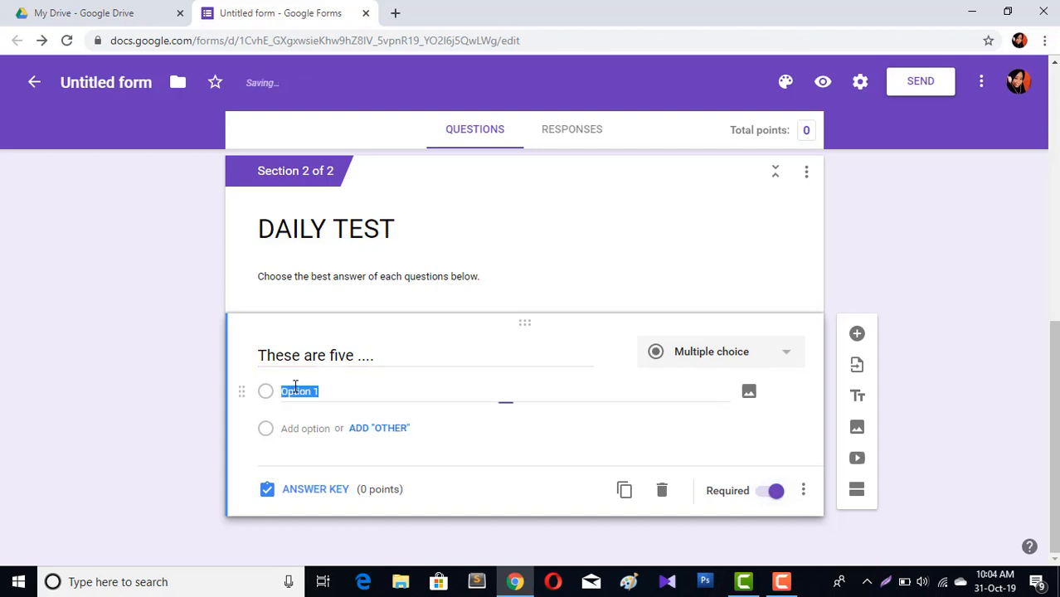
pyautogui.write('books')
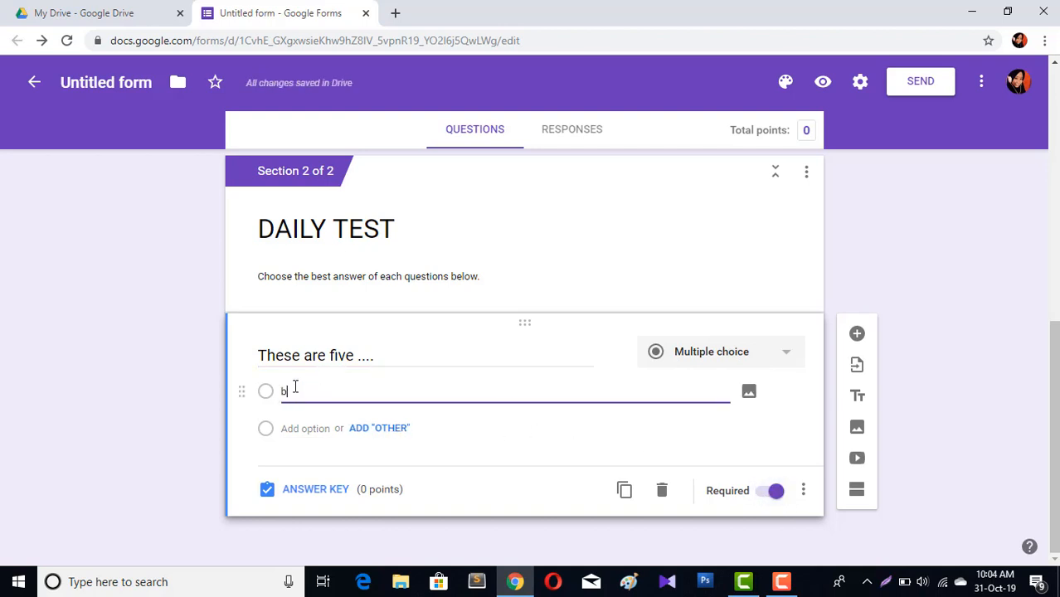
pyautogui.click(374, 432)
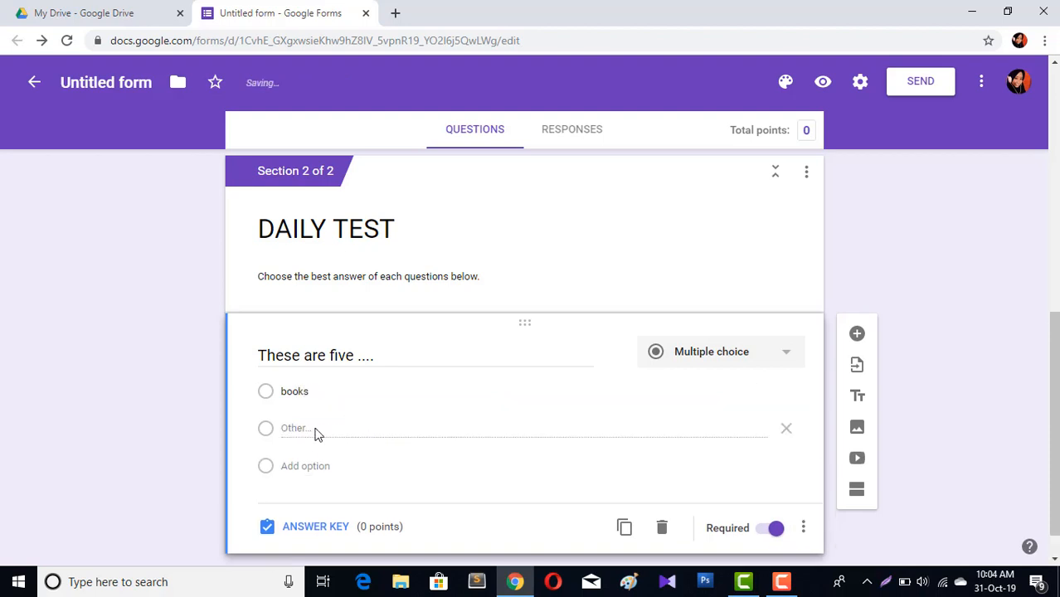
pyautogui.click(300, 468)
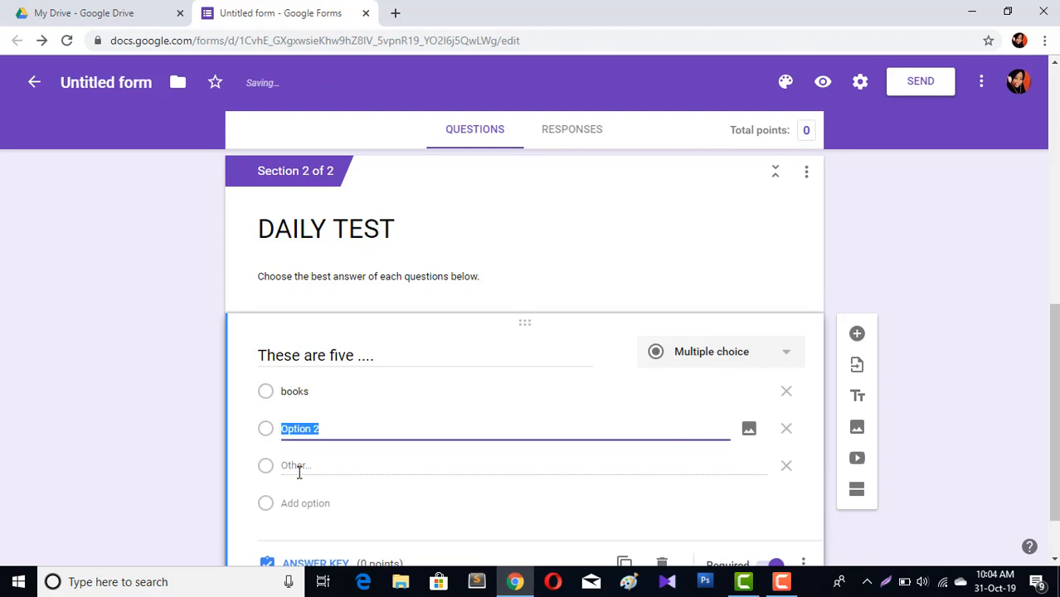
pyautogui.write('book')
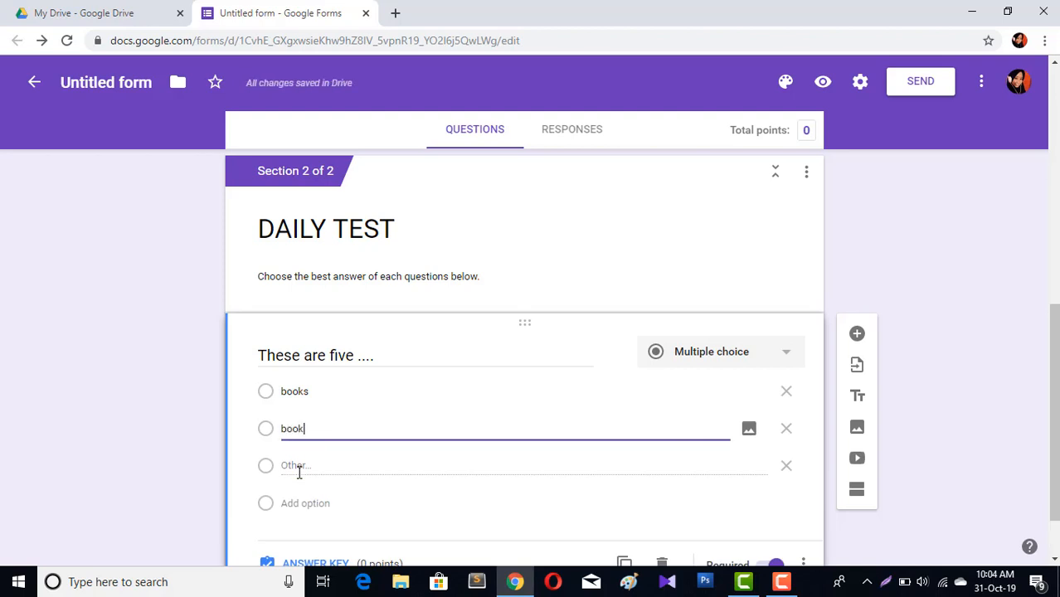
pyautogui.click(190, 433)
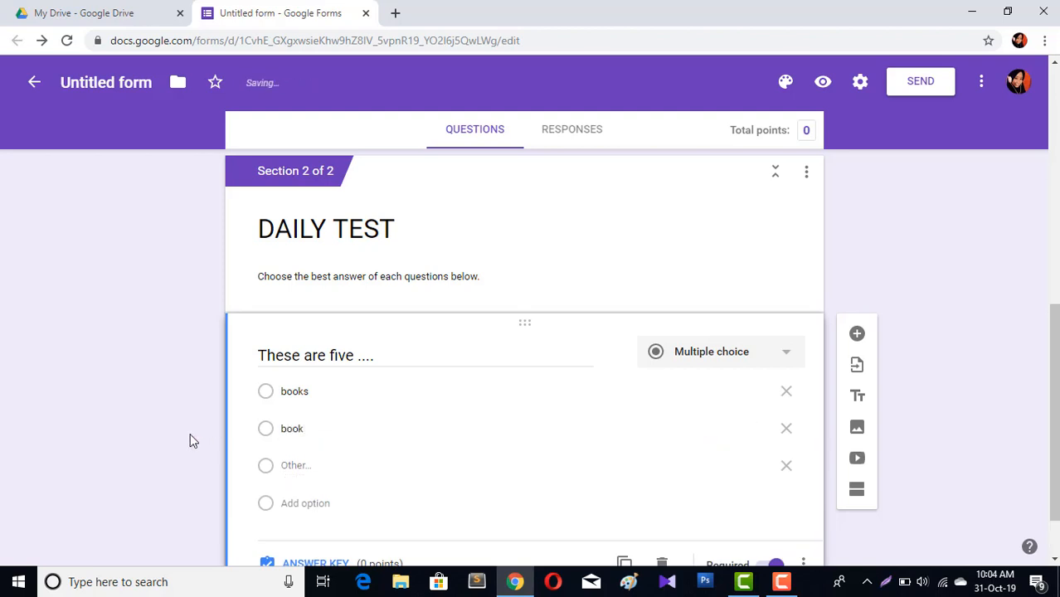
# In the answer key, mark books as the correct answer and set the question to 20 points
pyautogui.scroll(-2, 524, 460)
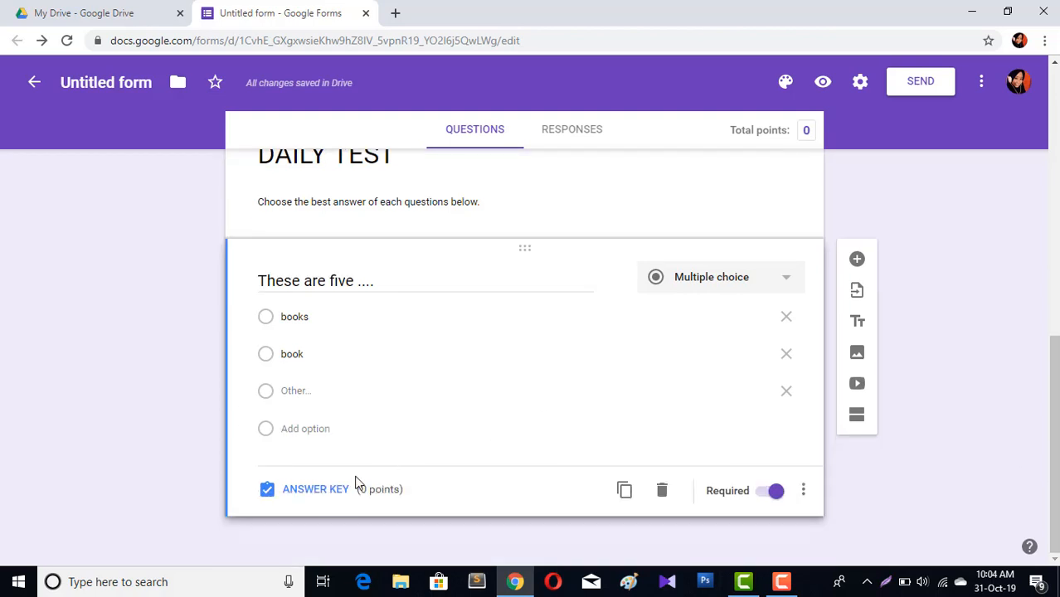
pyautogui.click(323, 492)
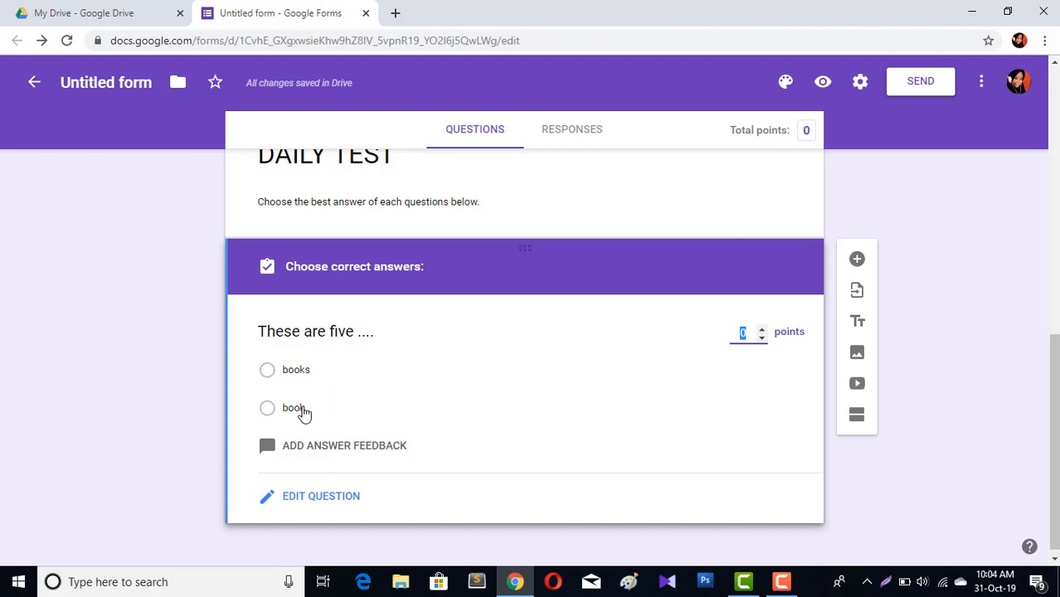
pyautogui.click(272, 375)
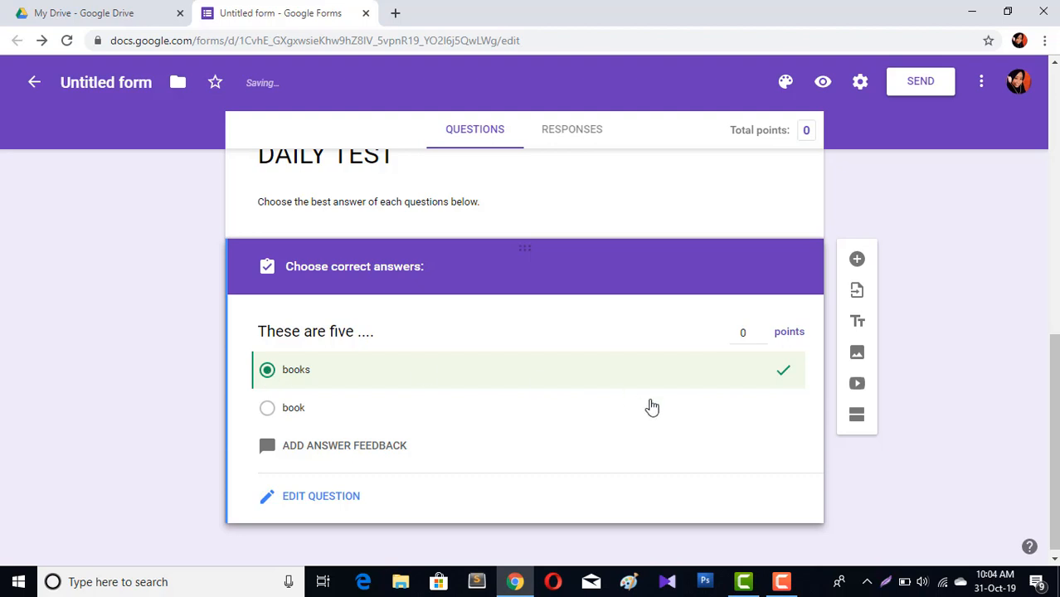
pyautogui.click(749, 333)
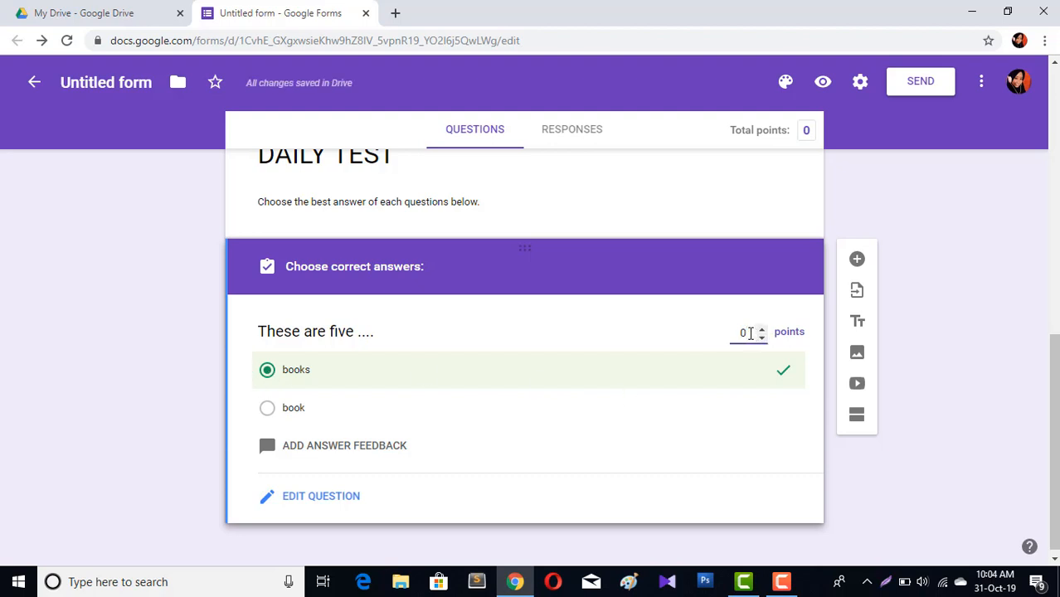
pyautogui.moveTo(751, 333); pyautogui.dragTo(730, 337)
pyautogui.write('20')
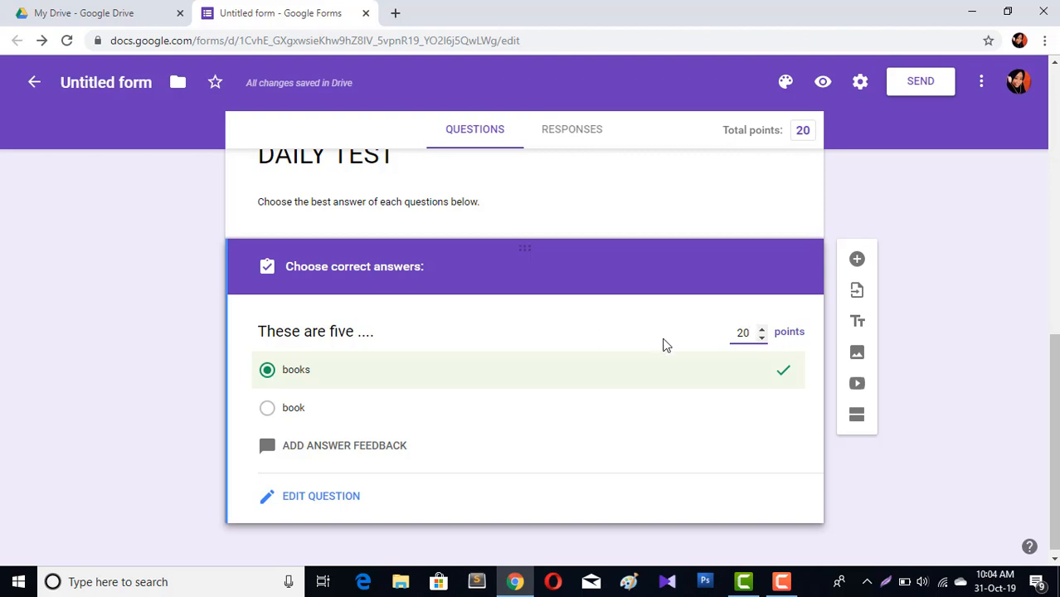
# Add a new multiple-choice question "This is ... apple."
pyautogui.click(858, 261)
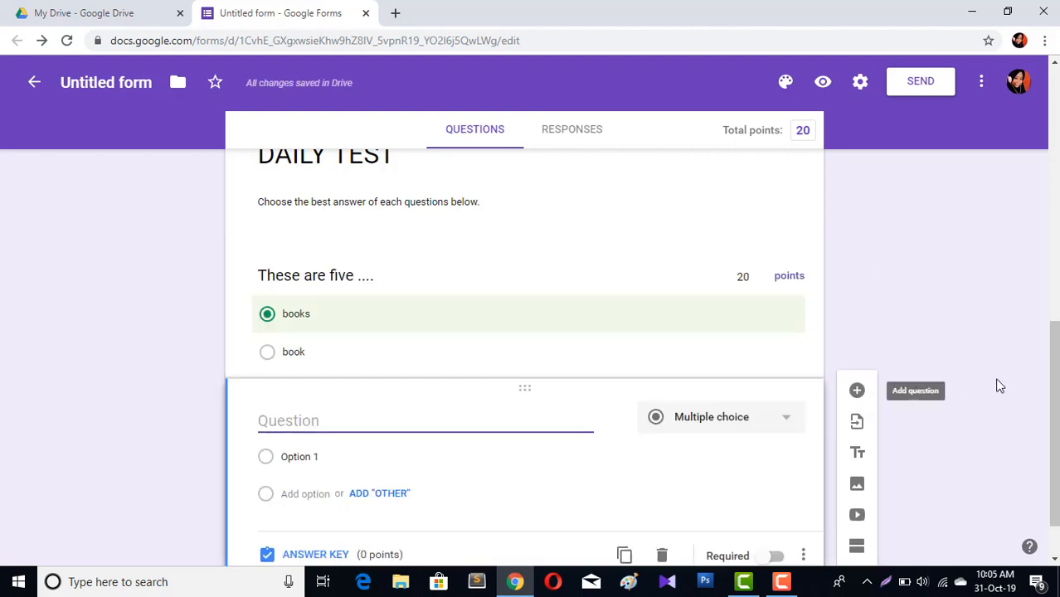
pyautogui.moveTo(1057, 386); pyautogui.dragTo(1056, 413)
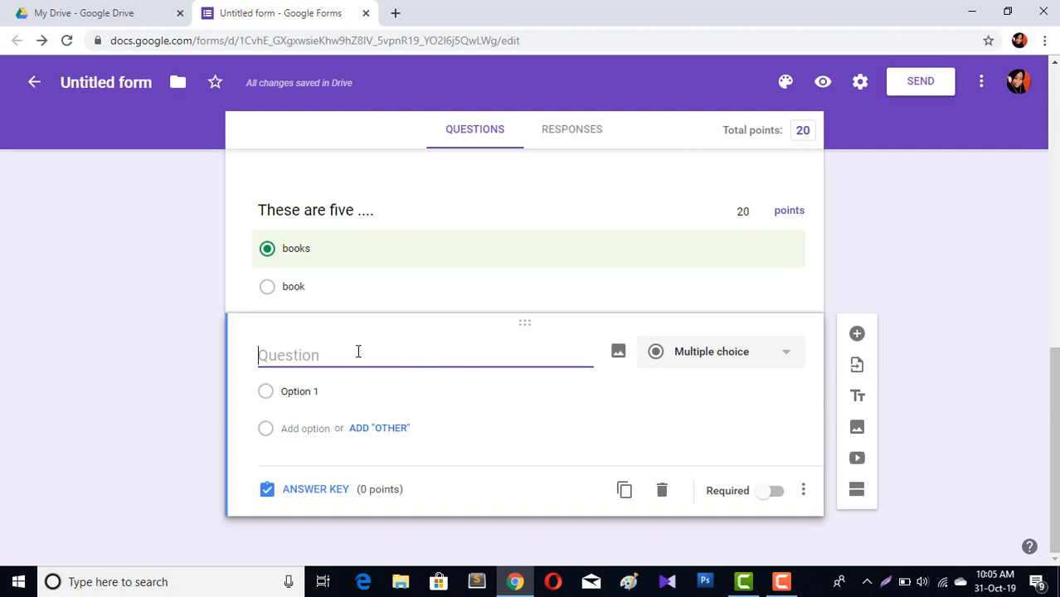
pyautogui.write('Th')
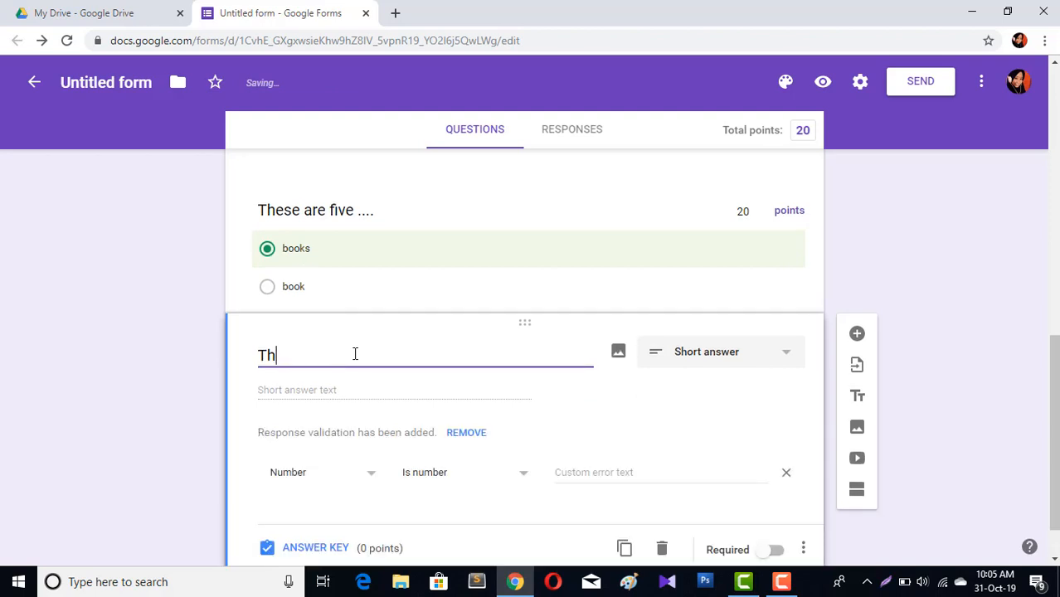
pyautogui.write(' is is ...')
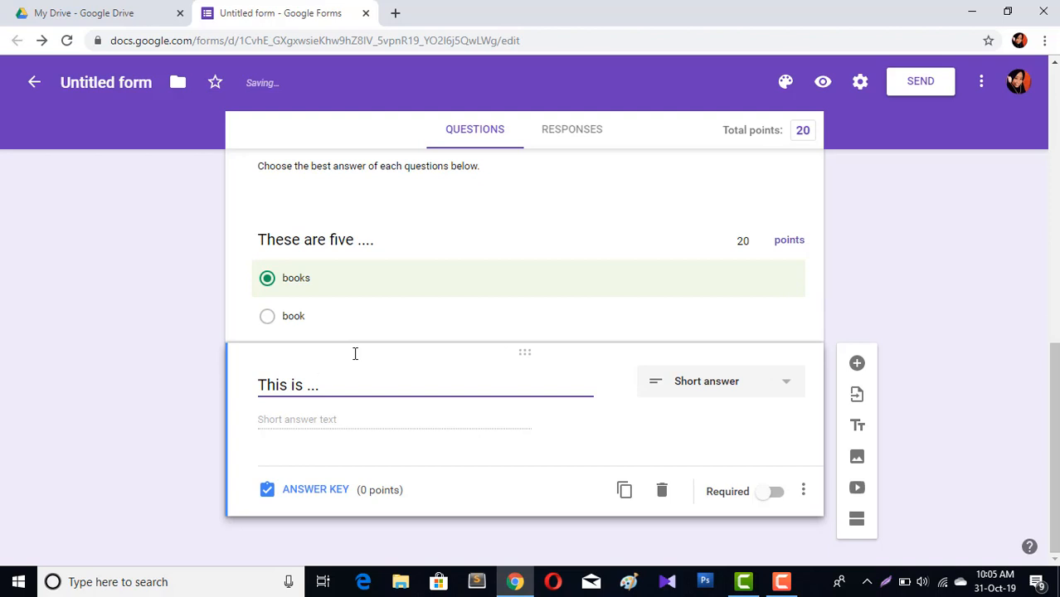
pyautogui.write(' apple.')
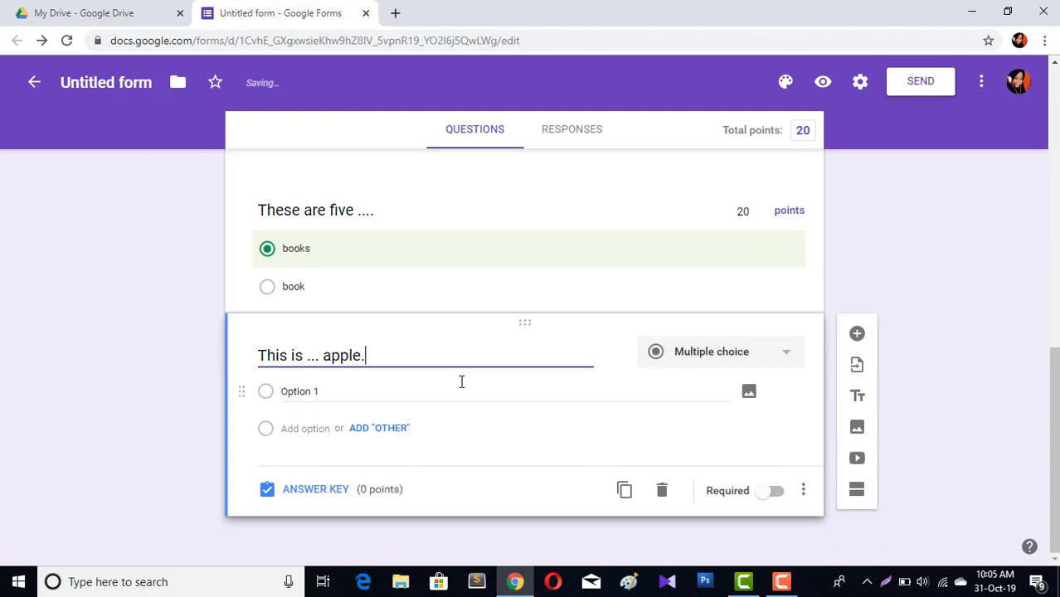
# Enter the answer options a and an for the apple question
pyautogui.click(391, 396)
pyautogui.write('a')
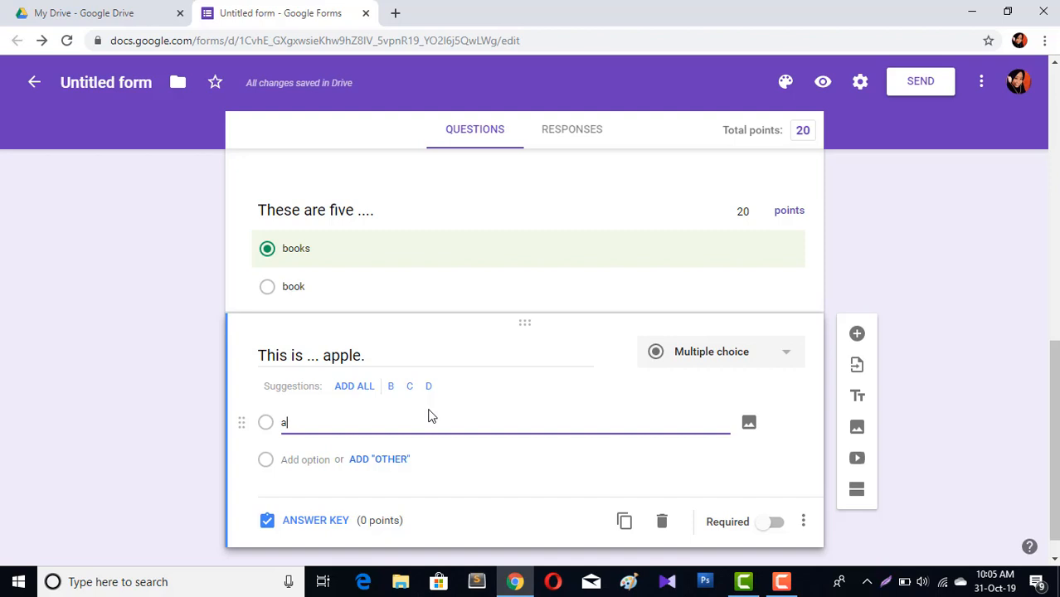
pyautogui.press('Return')
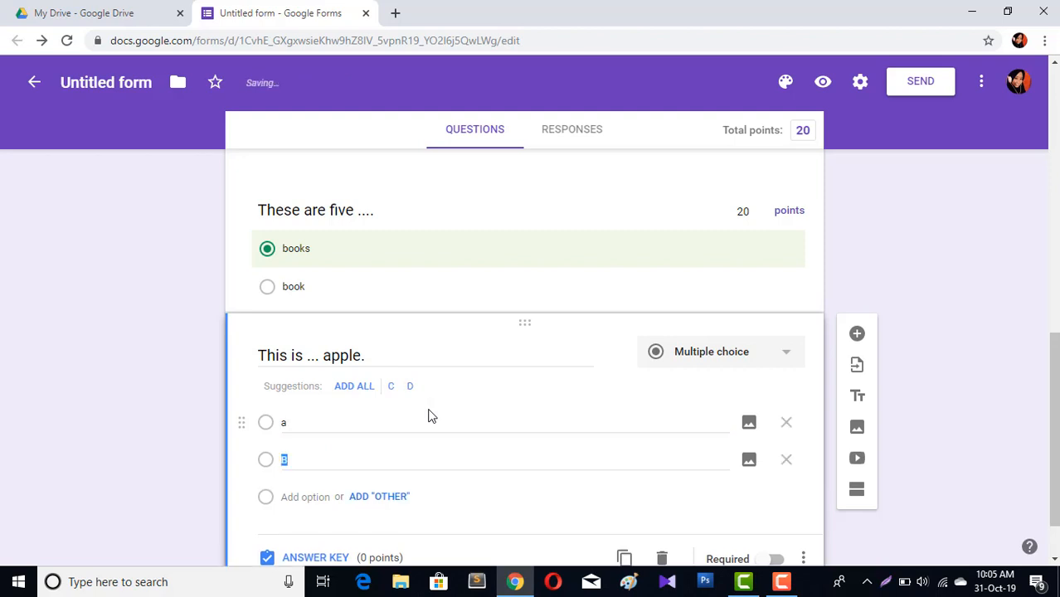
pyautogui.write('an')
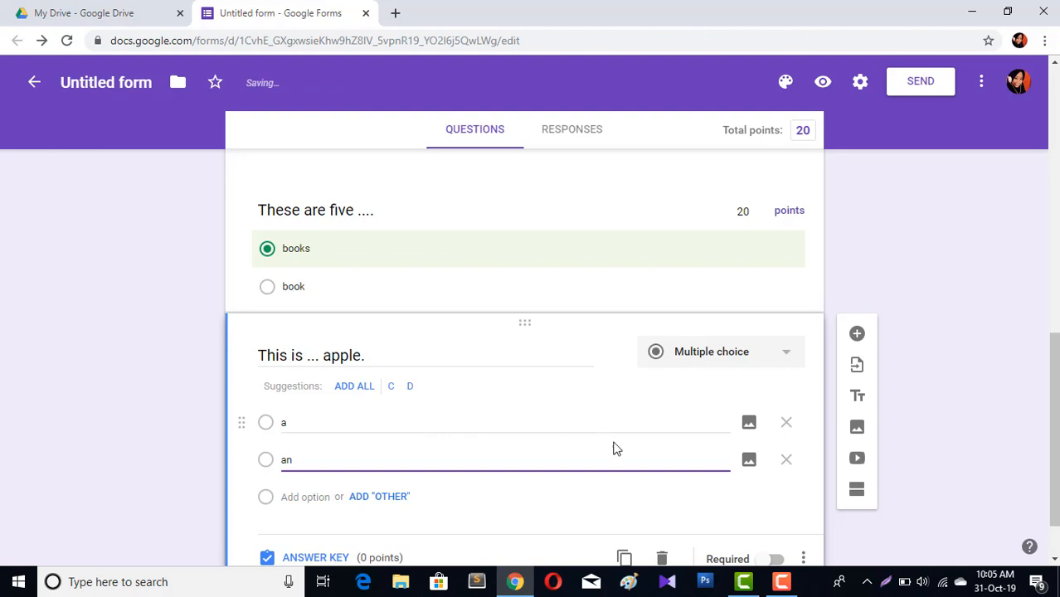
# In the answer key for the apple question, mark an as the correct answer and set it to 20 points
pyautogui.click(331, 564)
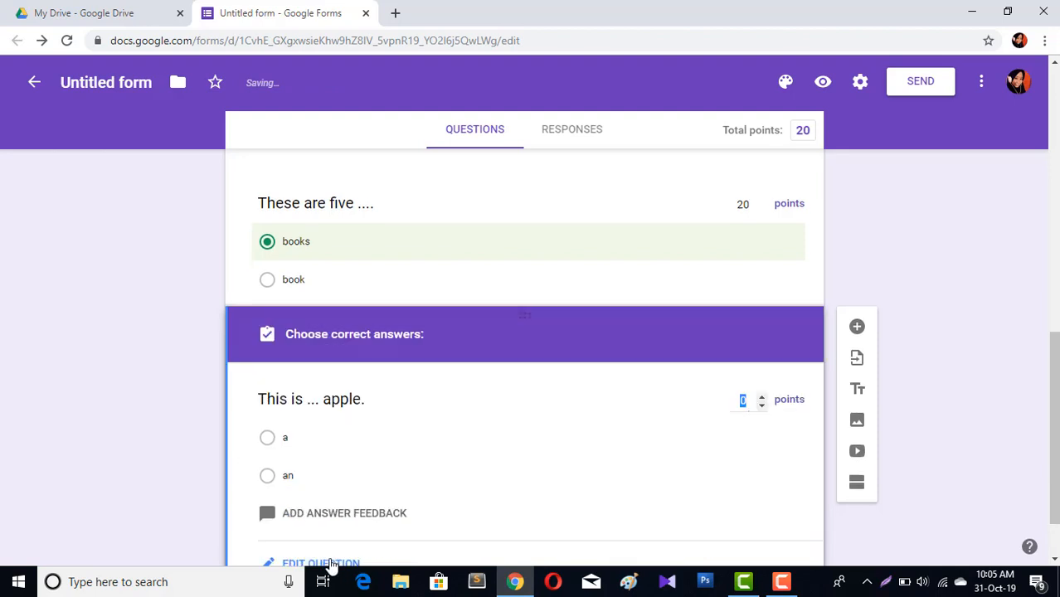
pyautogui.click(268, 477)
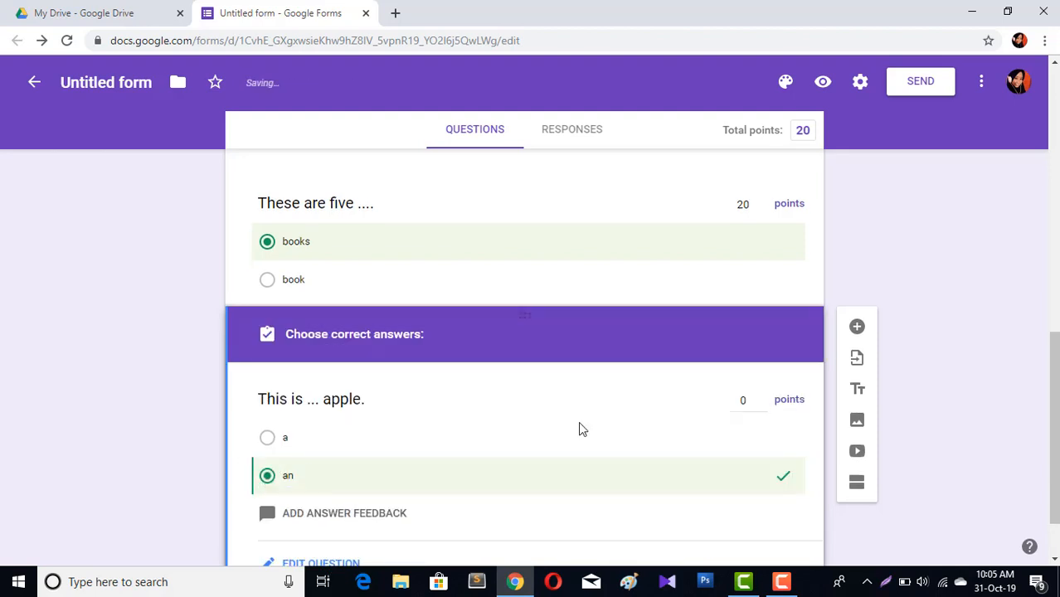
pyautogui.doubleClick(744, 401)
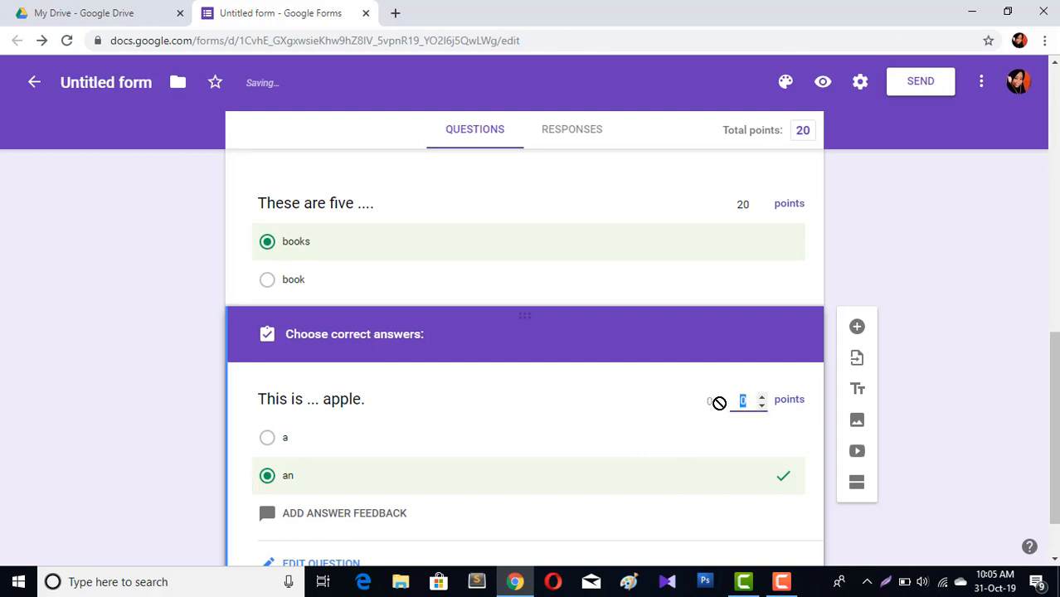
pyautogui.write('20')
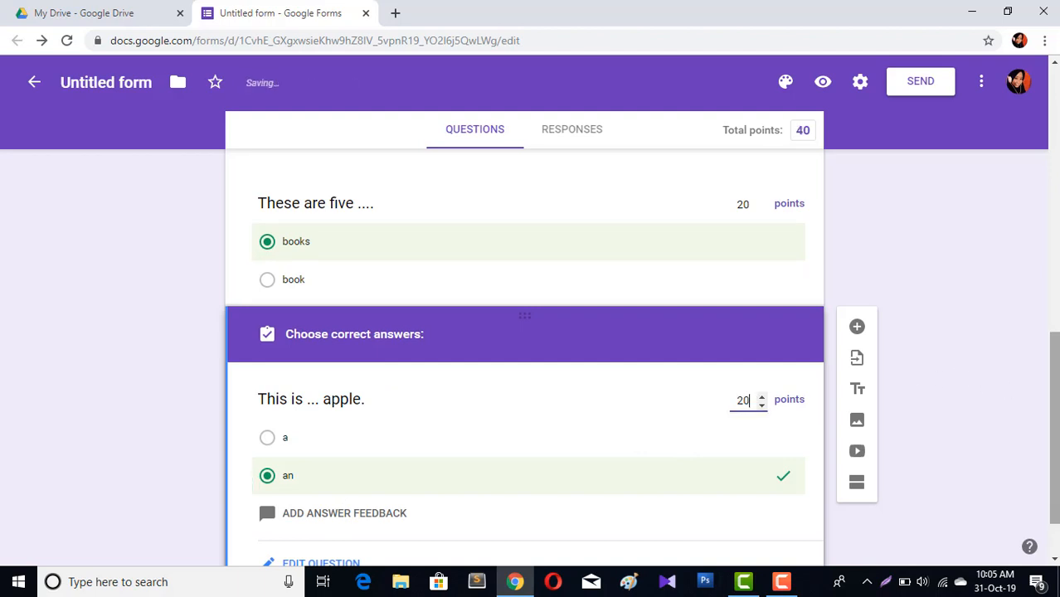
pyautogui.scroll(-2, 838, 439)
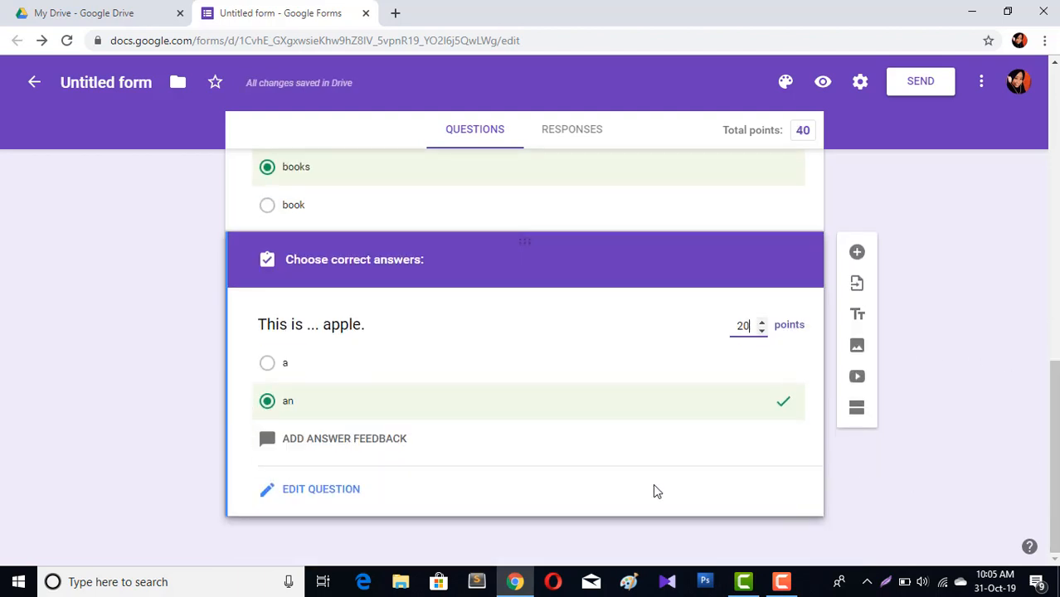
pyautogui.click(340, 496)
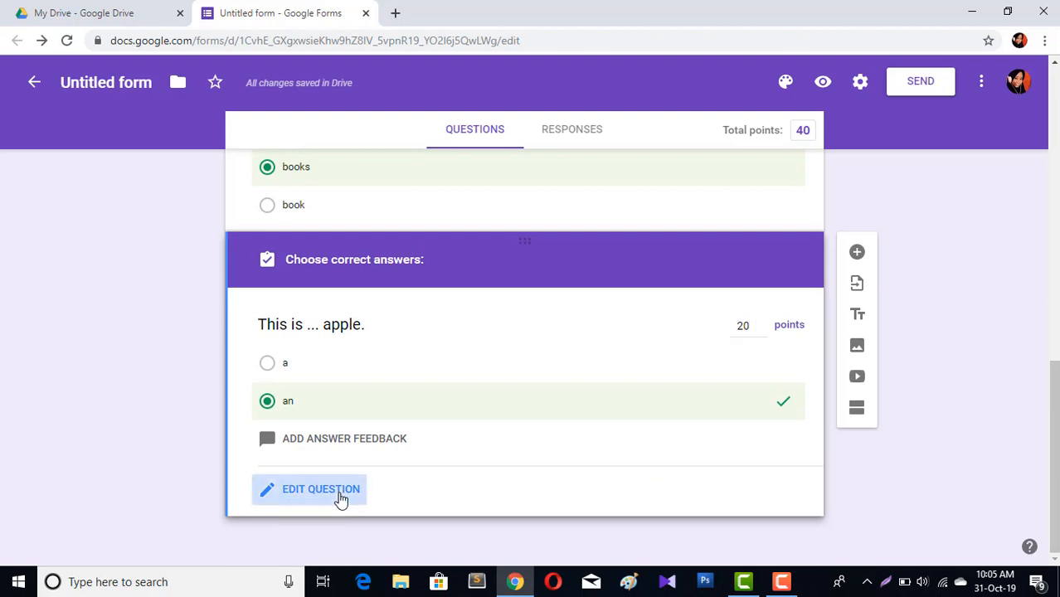
pyautogui.click(773, 498)
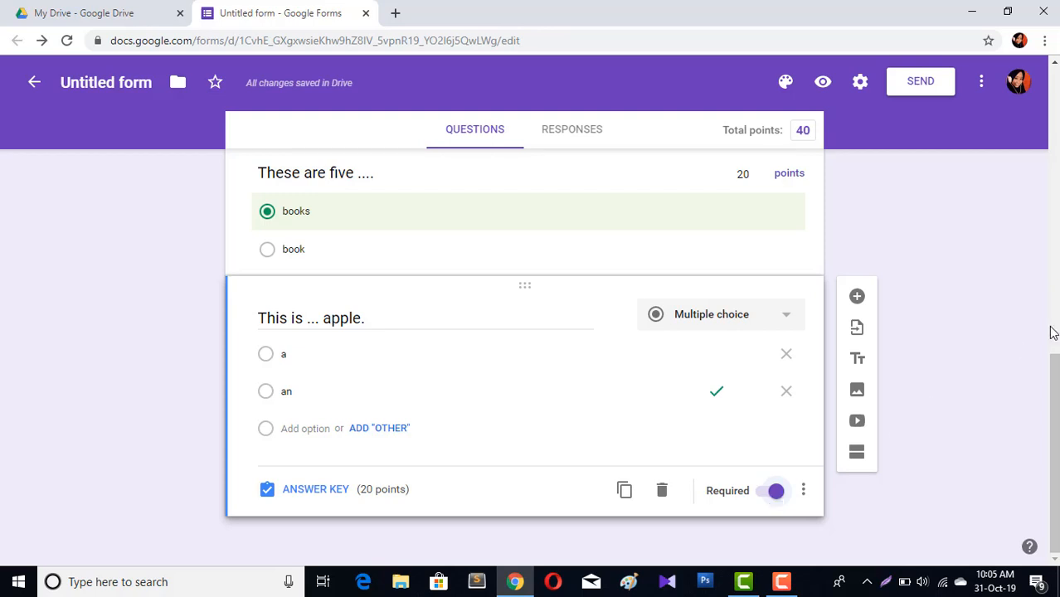
# Review the form, then copy the form's shareable link from the Send dialog
pyautogui.scroll(6, 1052, 331)
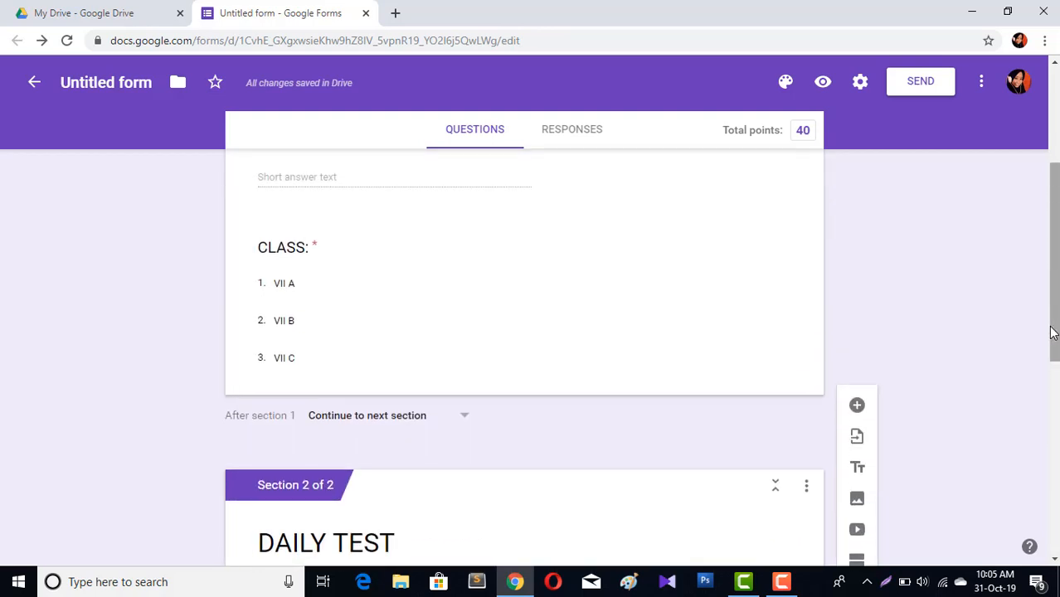
pyautogui.scroll(2, 1052, 332)
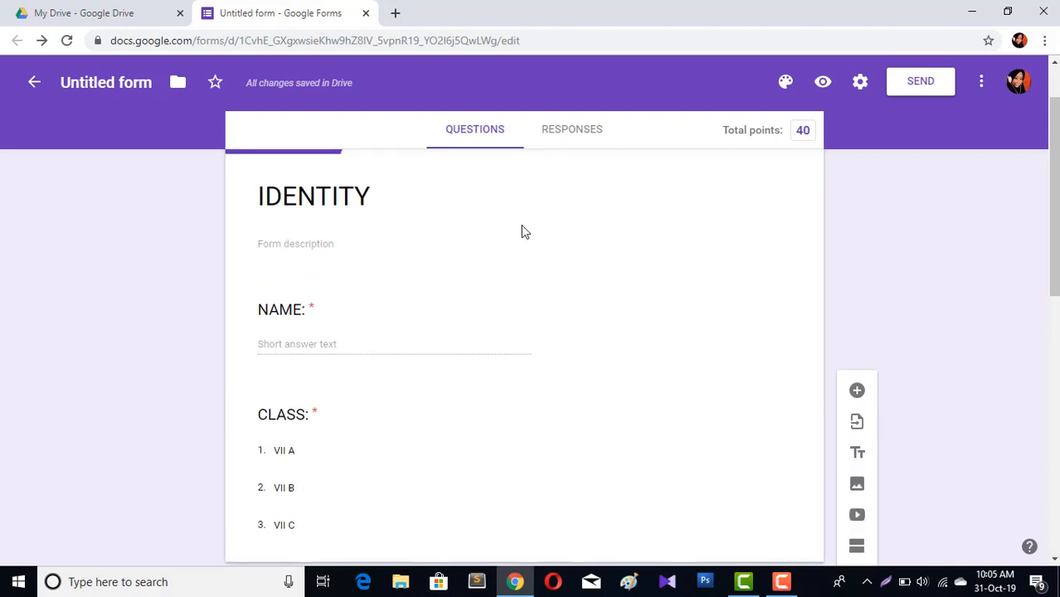
pyautogui.scroll(-5, 848, 280)
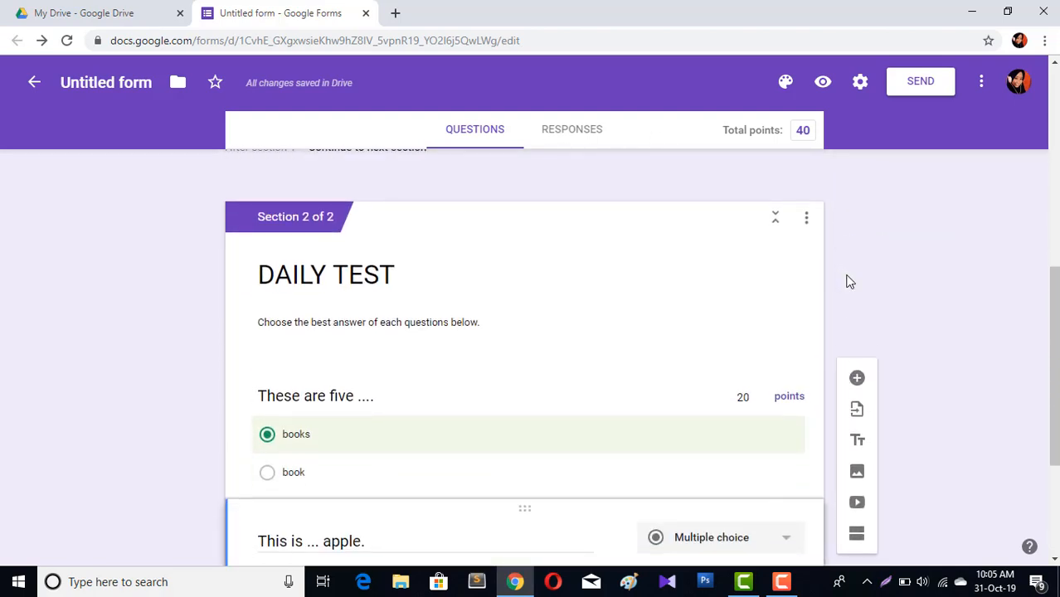
pyautogui.scroll(-1, 848, 279)
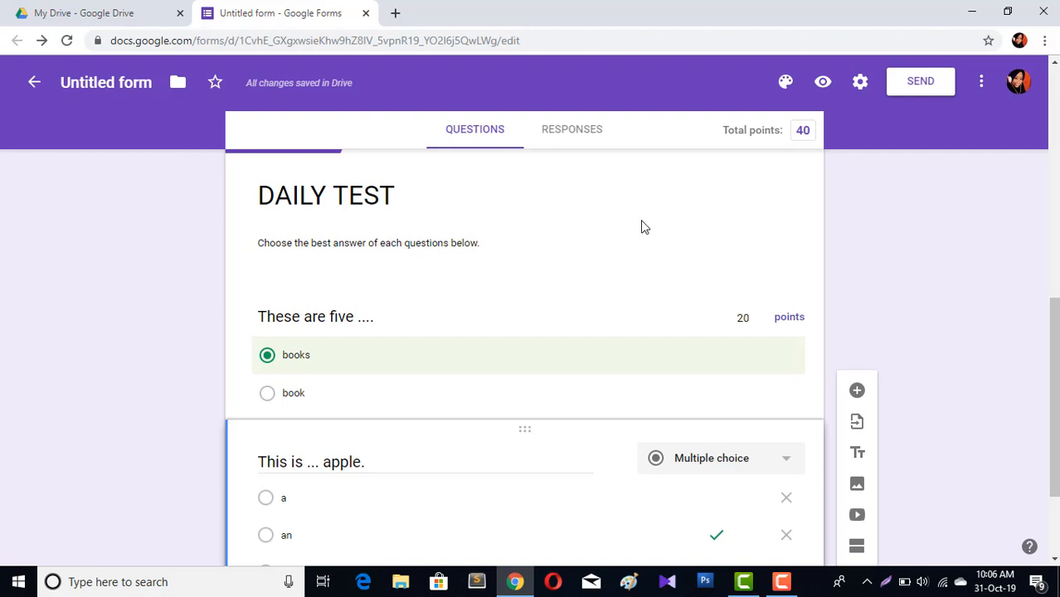
pyautogui.scroll(-2, 845, 218)
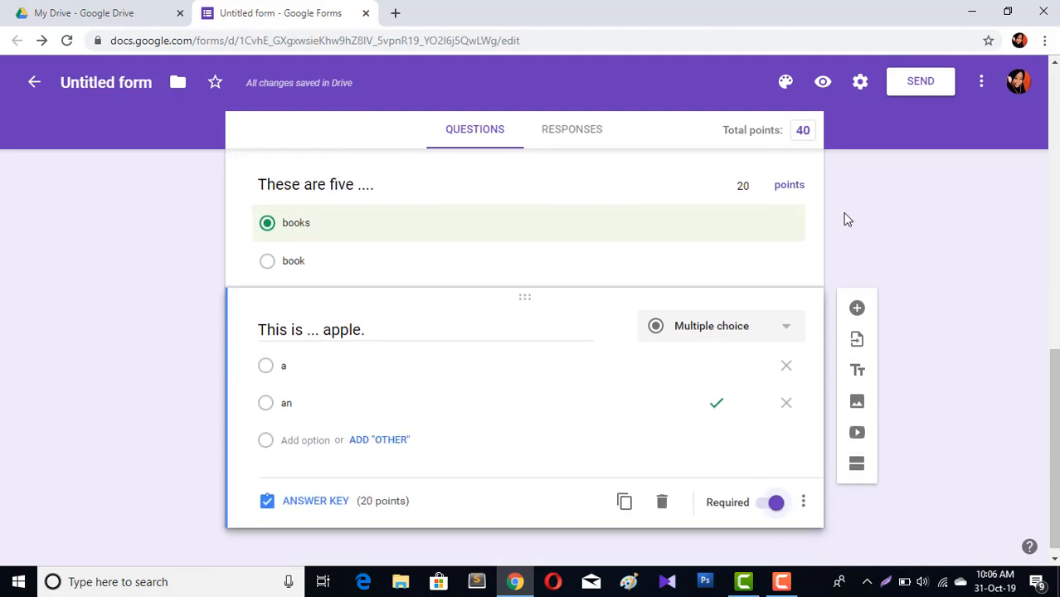
pyautogui.click(920, 83)
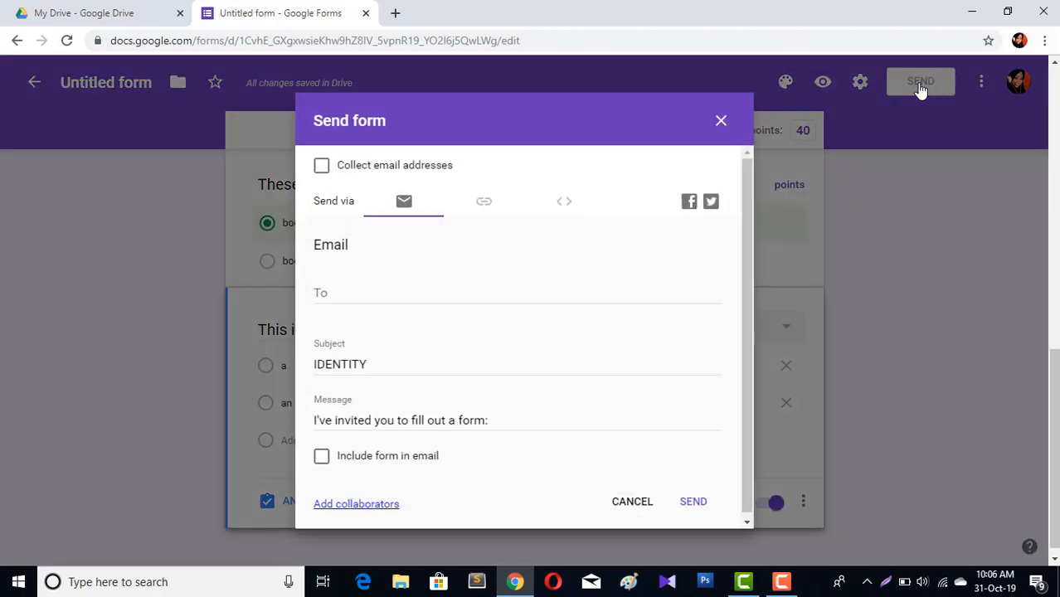
pyautogui.click(343, 290)
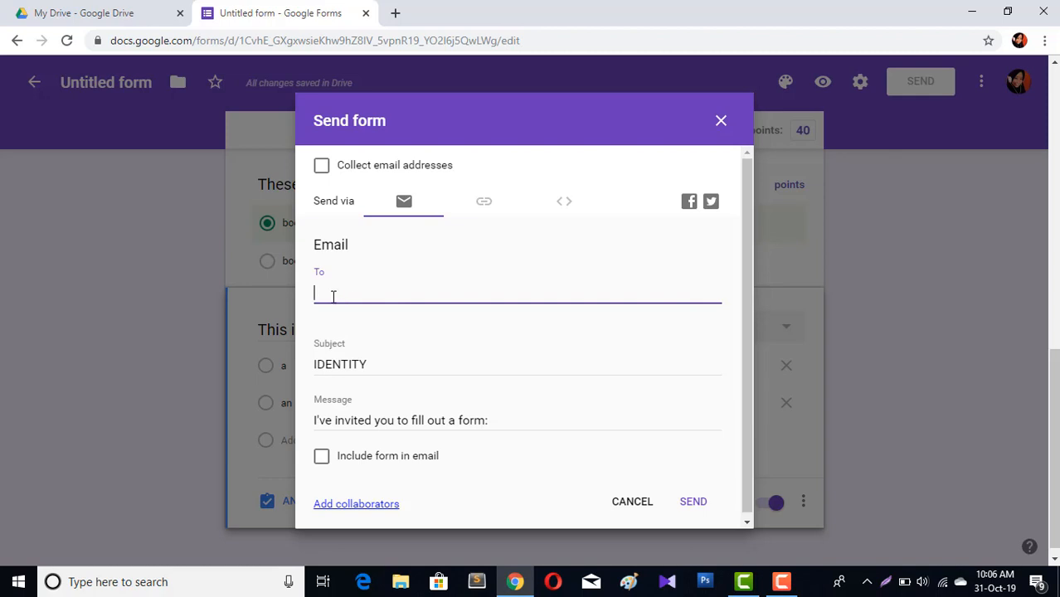
pyautogui.click(482, 204)
pyautogui.click(479, 273)
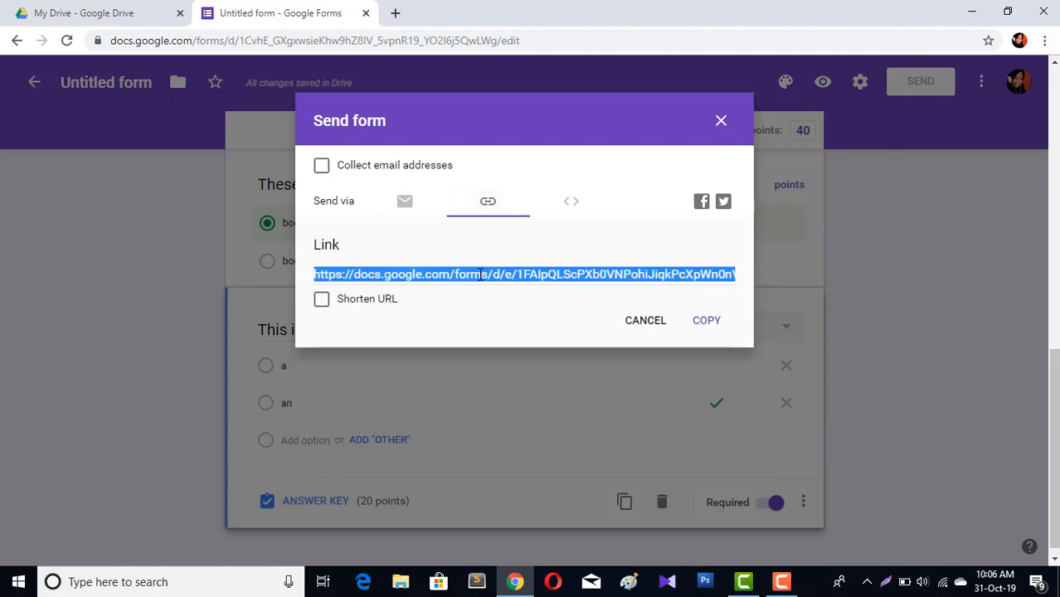
pyautogui.click(713, 323)
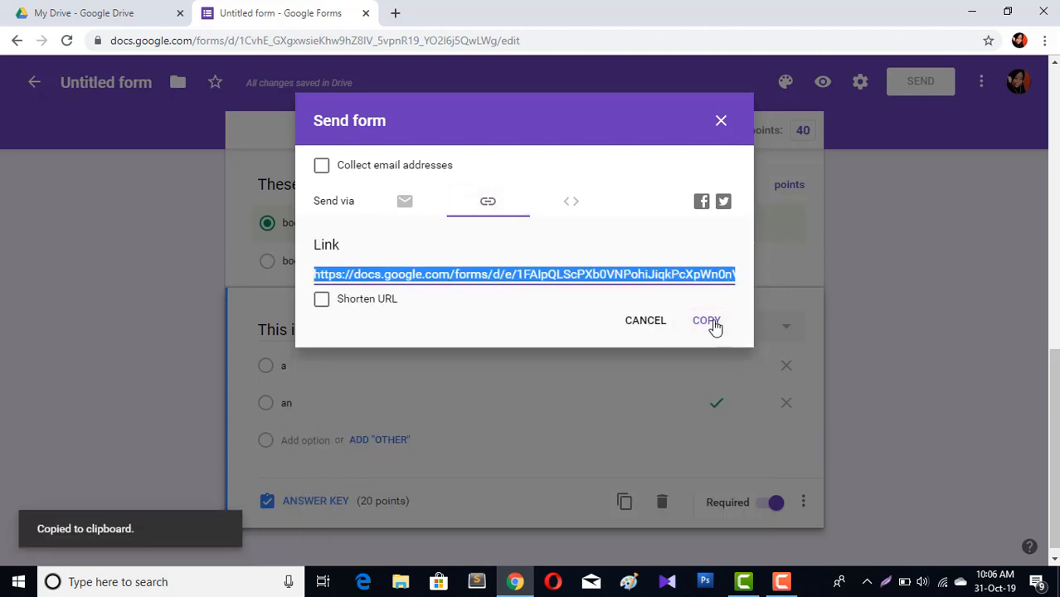
pyautogui.click(721, 121)
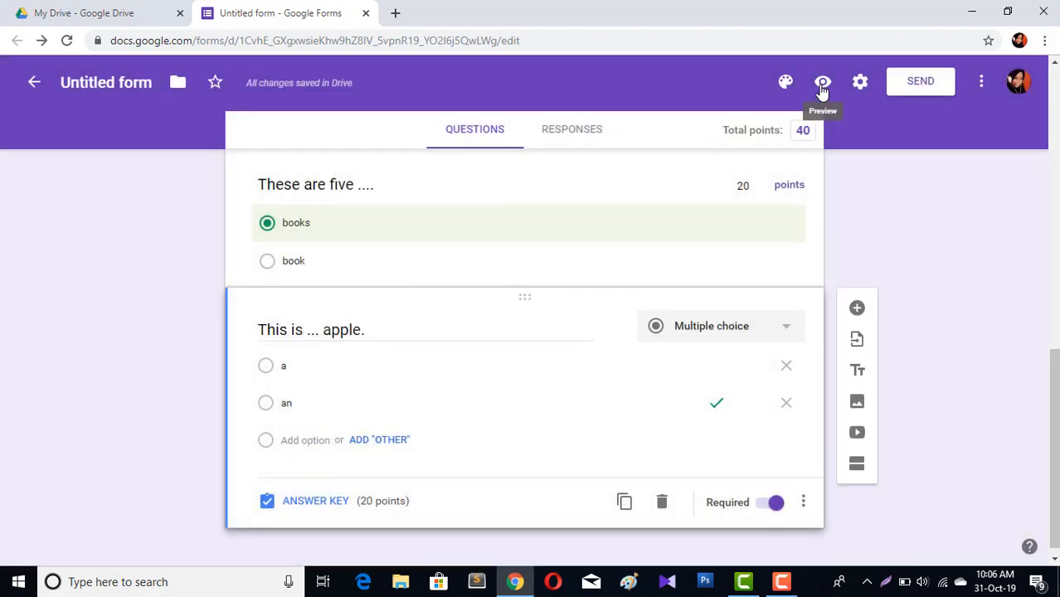
# Preview the form and enter a respondent name in the NAME field
pyautogui.click(822, 83)
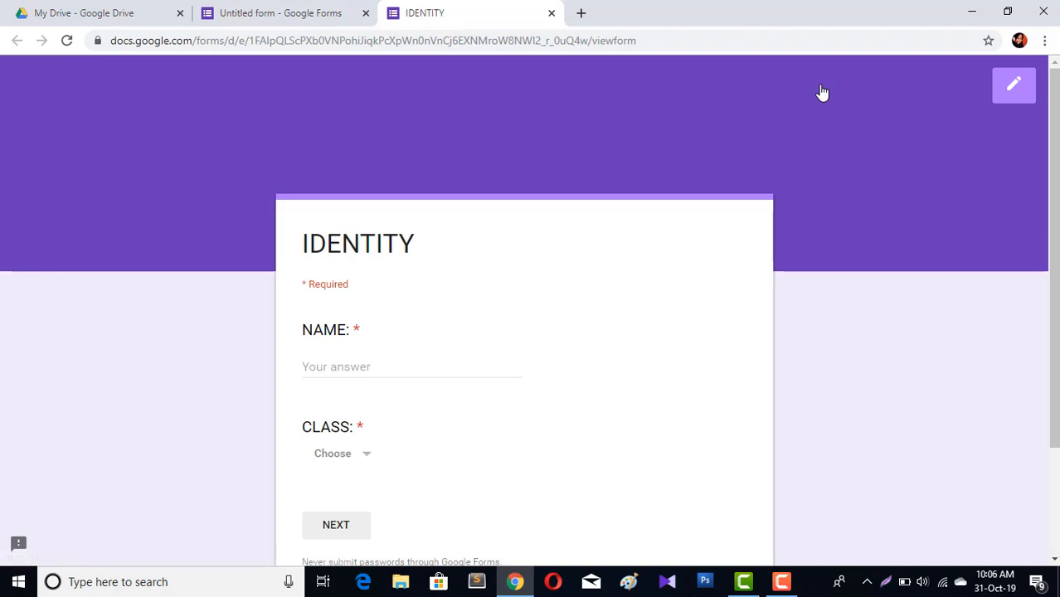
pyautogui.scroll(-2, 364, 247)
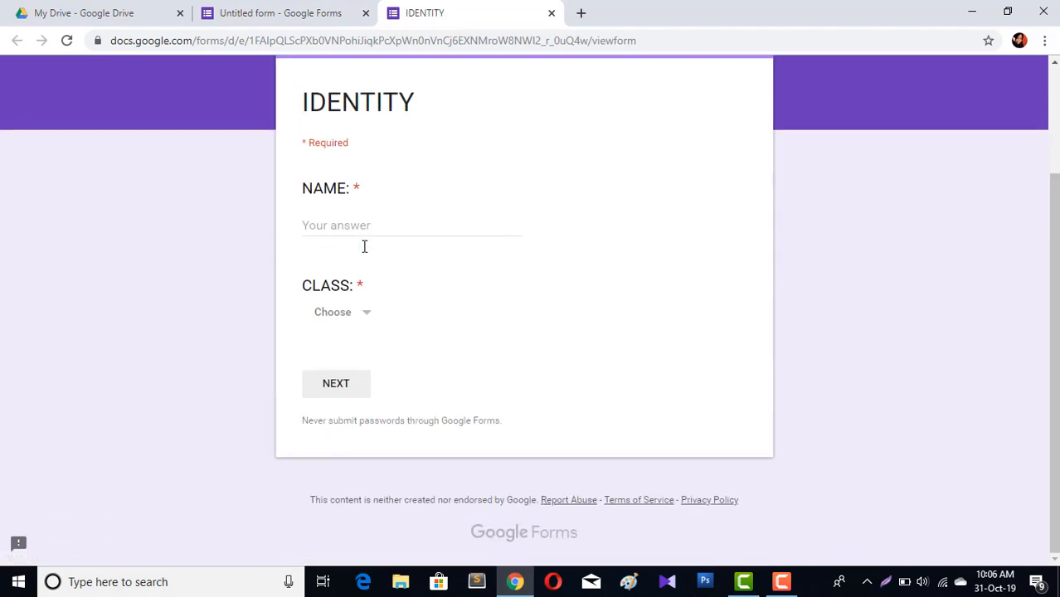
pyautogui.scroll(1, 435, 129)
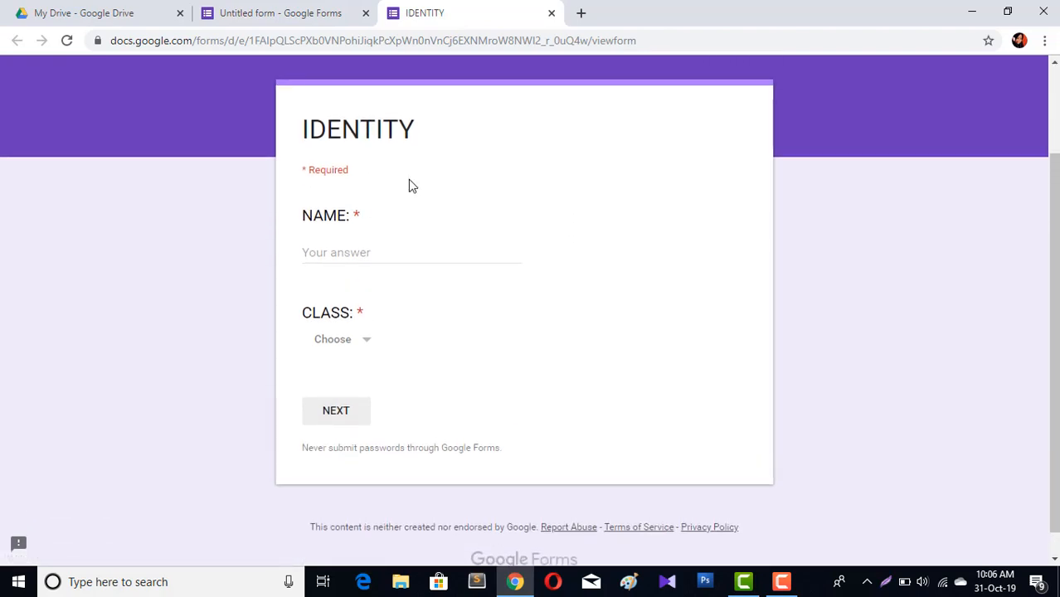
pyautogui.click(378, 258)
pyautogui.write('a')
pyautogui.press('BackSpace')
pyautogui.write('A')
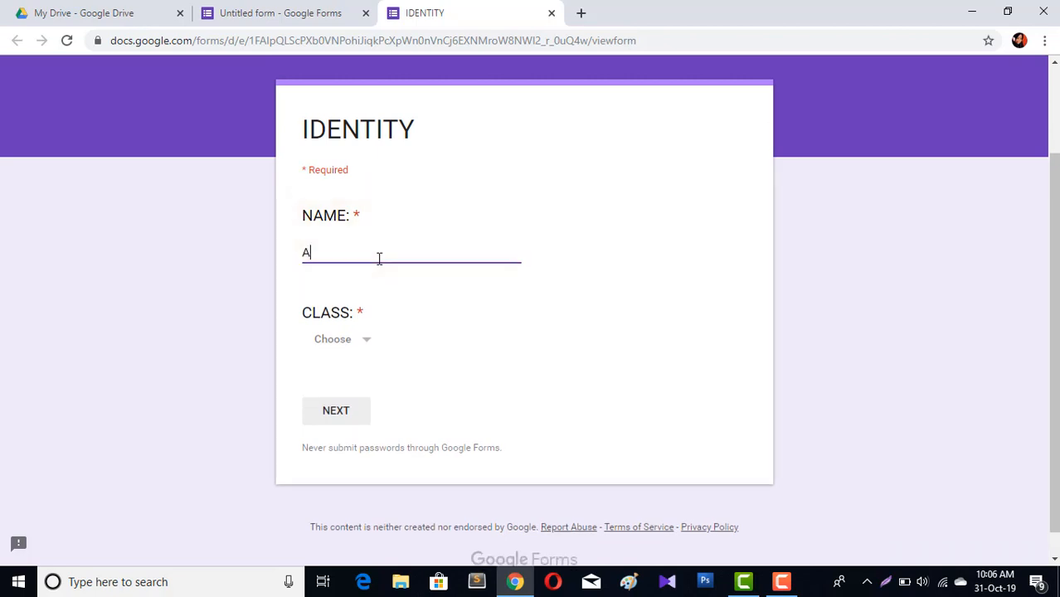
pyautogui.write('fdhaliah')
# Choose VII A as the class and continue to the next section
pyautogui.click(366, 344)
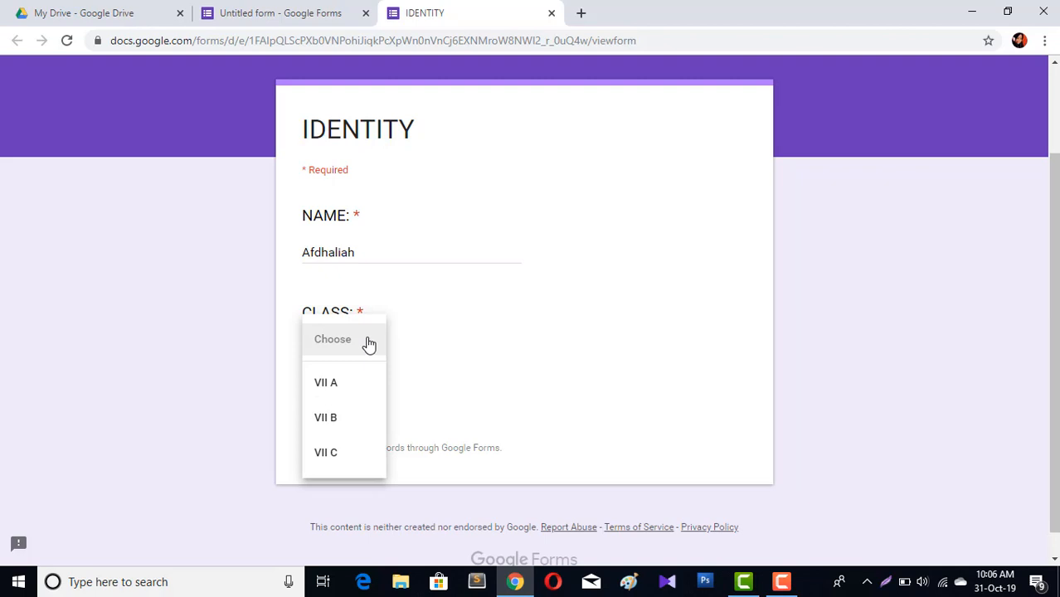
pyautogui.click(336, 390)
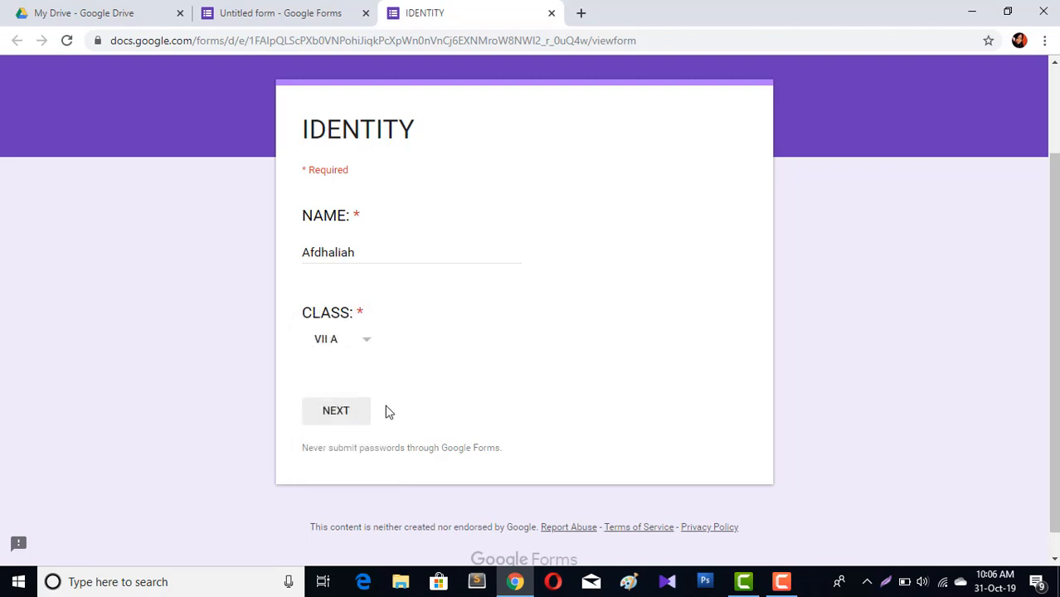
pyautogui.click(341, 420)
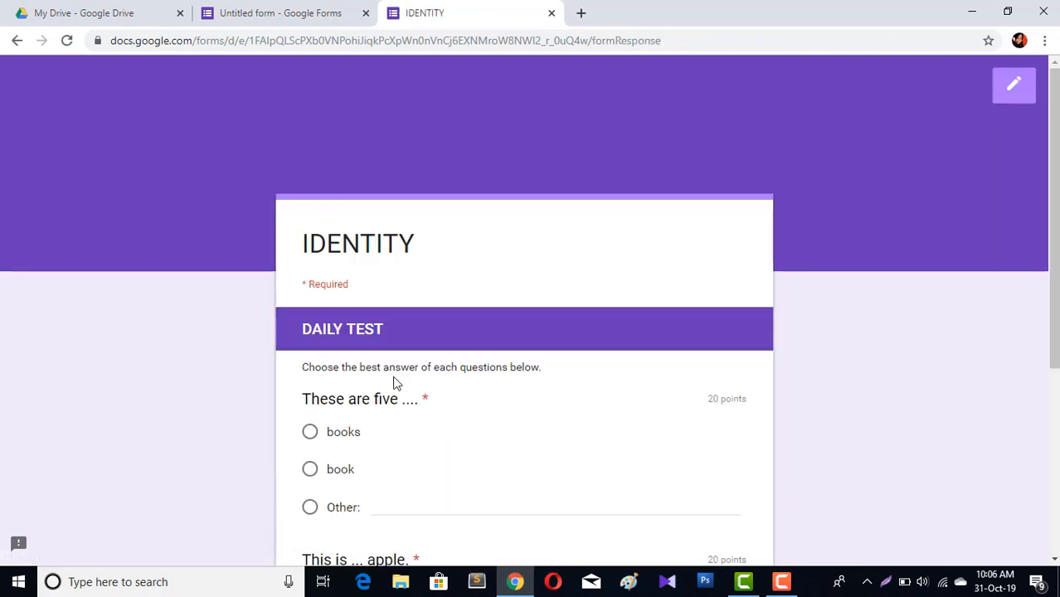
# Answer the DAILY TEST with book and an, then submit the response
pyautogui.scroll(-2, 431, 385)
pyautogui.scroll(-2, 431, 384)
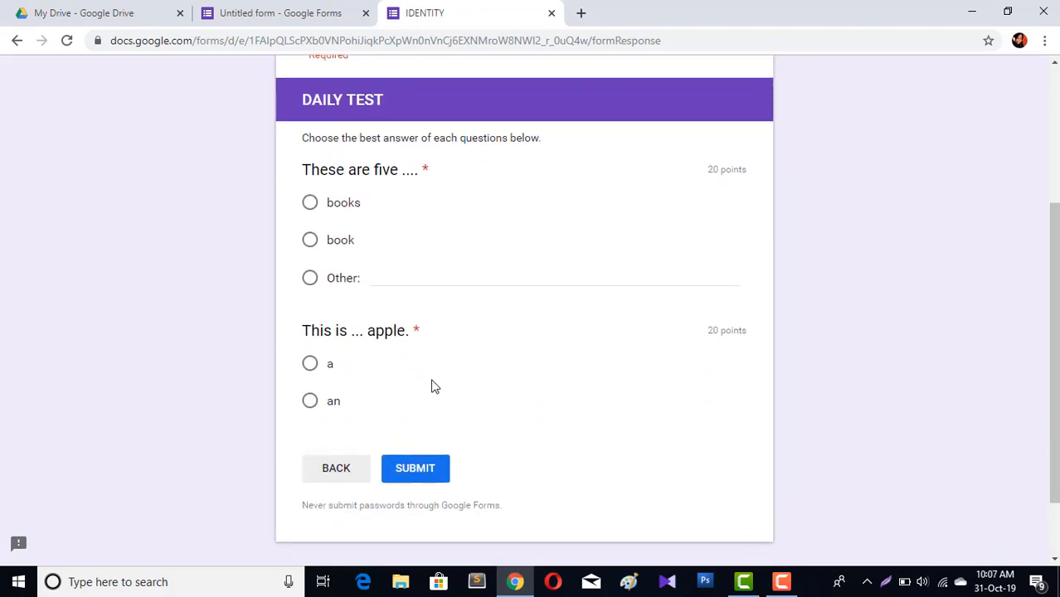
pyautogui.click(309, 241)
pyautogui.scroll(-2, 432, 359)
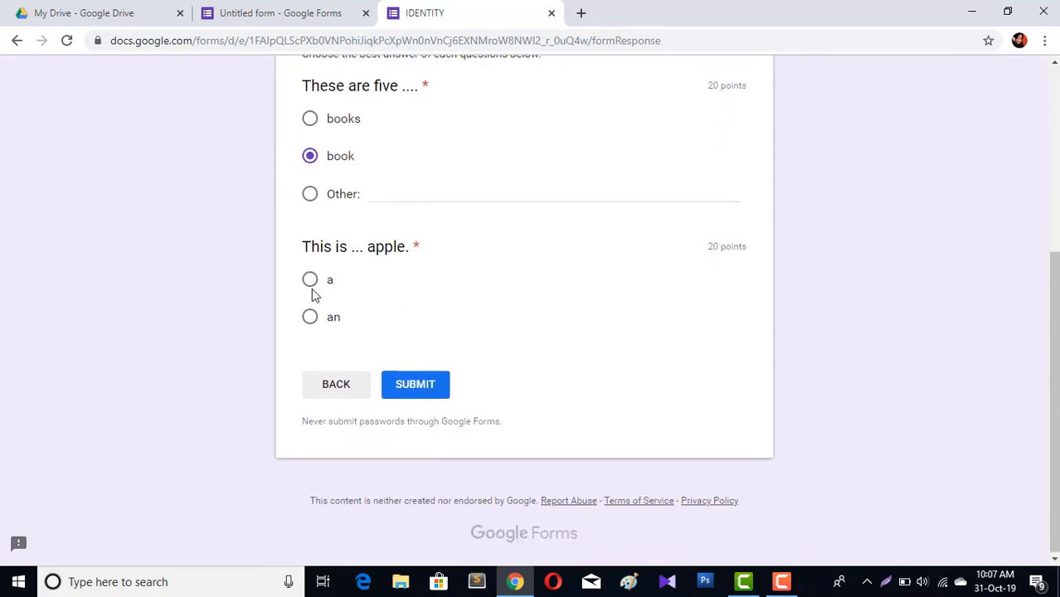
pyautogui.click(310, 321)
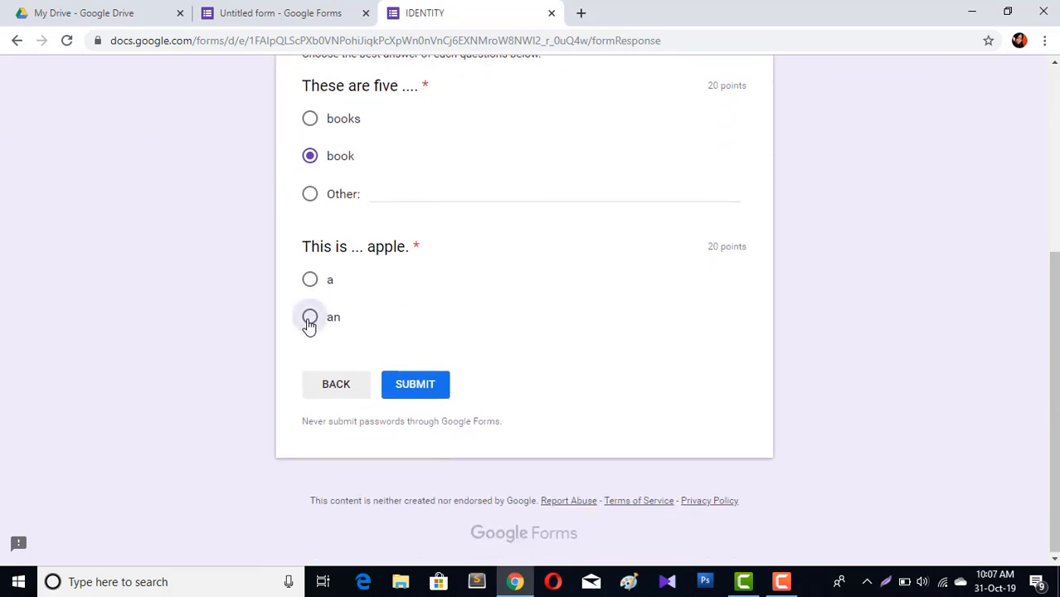
pyautogui.click(414, 385)
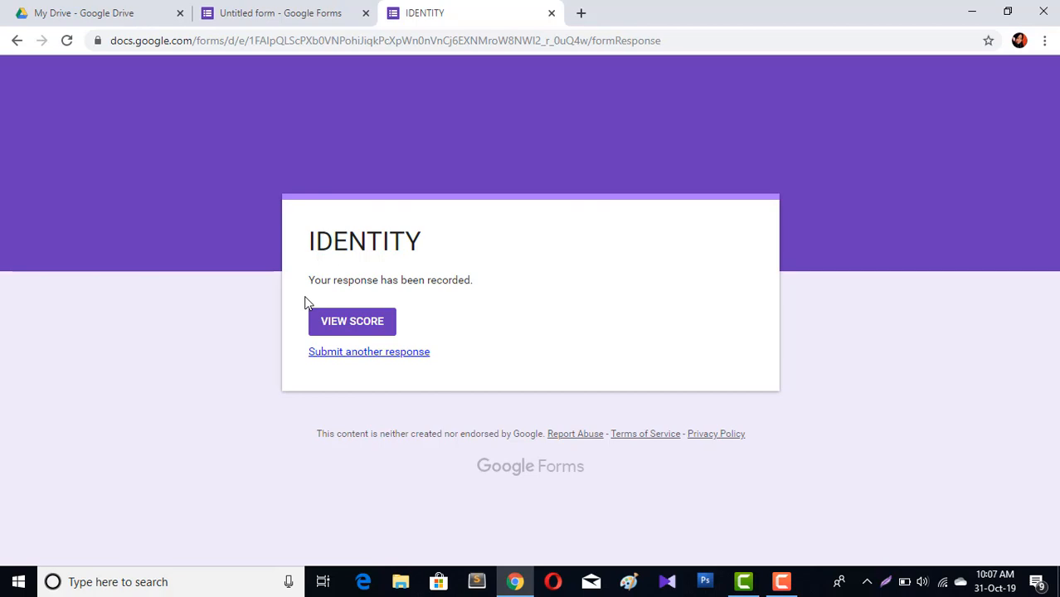
# Open the score view and review the points awarded for each question
pyautogui.click(370, 334)
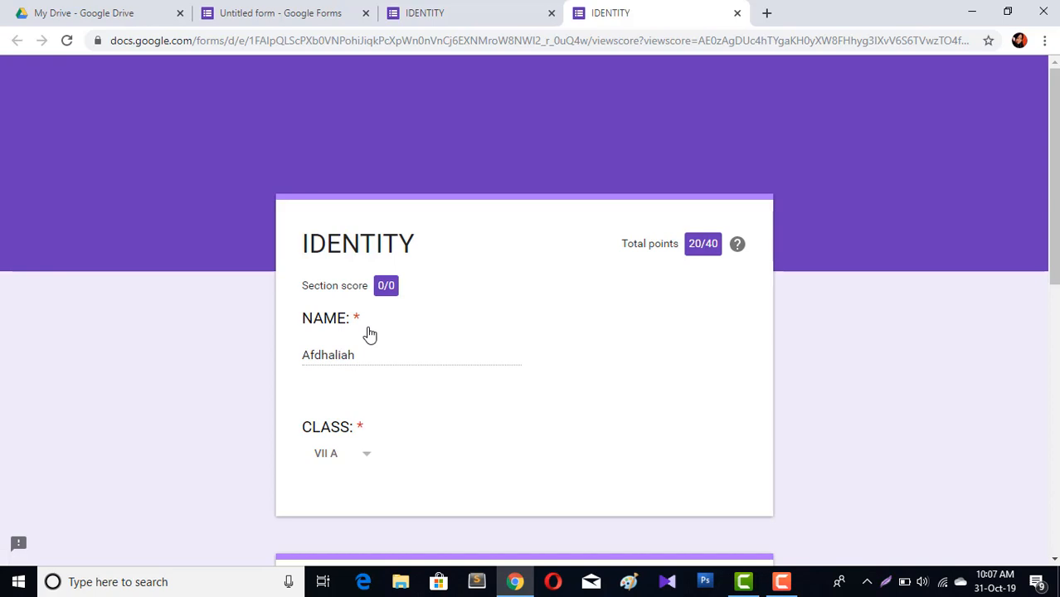
pyautogui.scroll(-5, 652, 331)
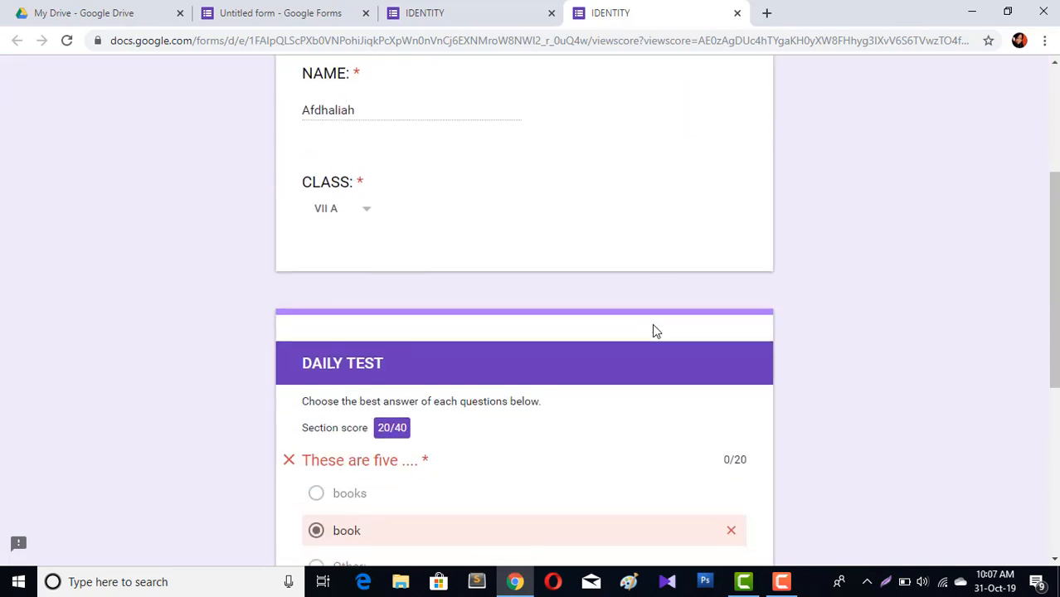
pyautogui.scroll(-2, 653, 326)
pyautogui.scroll(2, 653, 326)
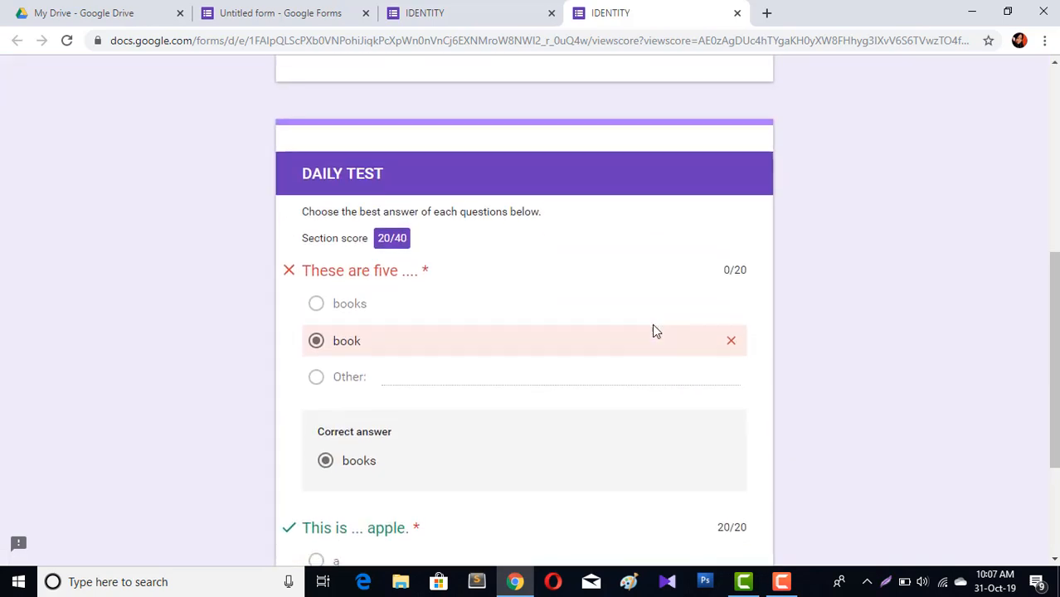
pyautogui.scroll(-1, 653, 326)
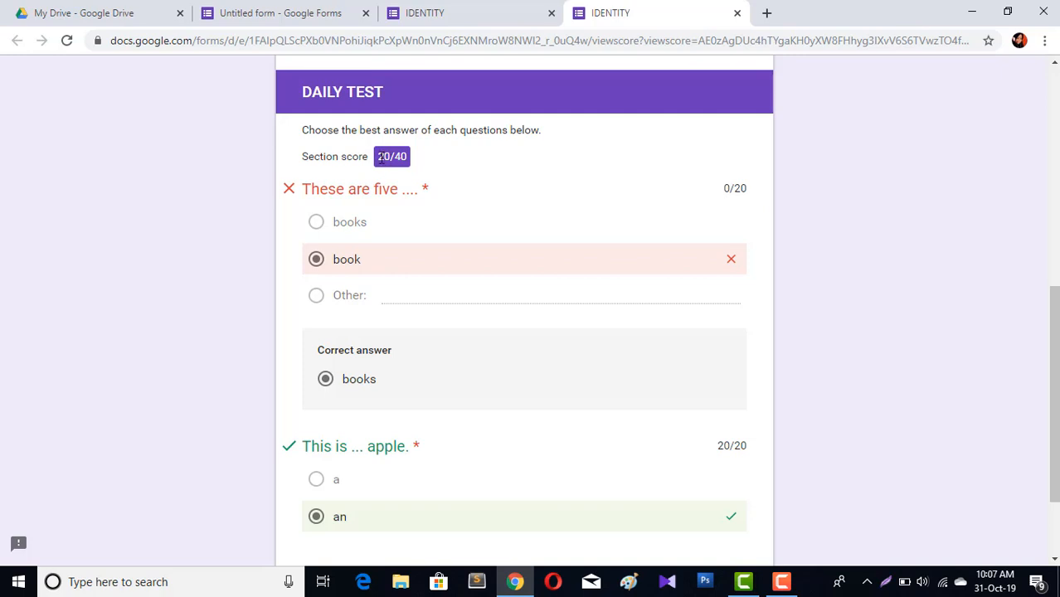
pyautogui.scroll(-3, 442, 466)
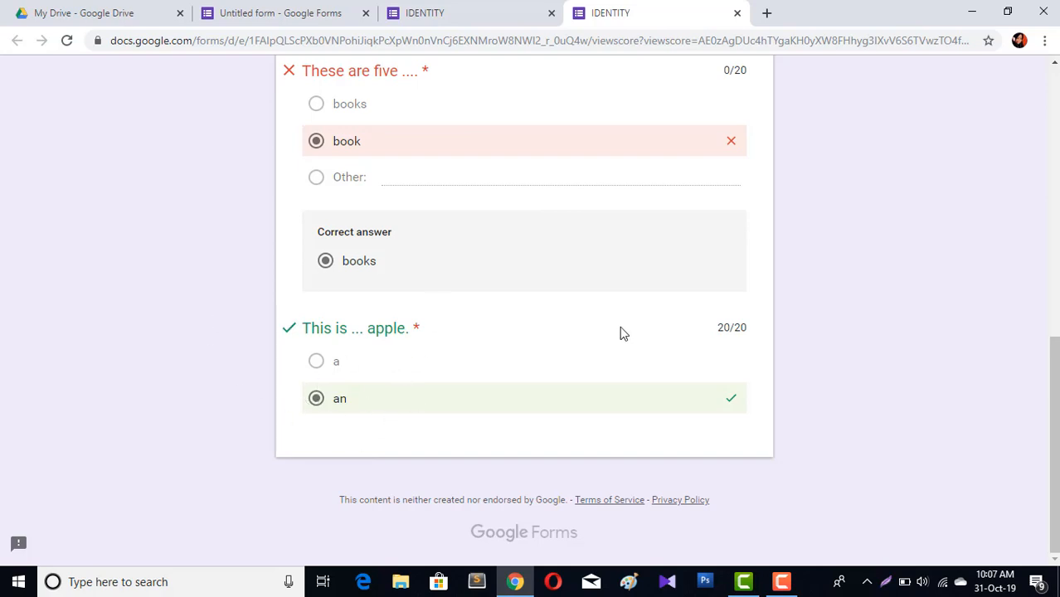
pyautogui.scroll(10, 622, 332)
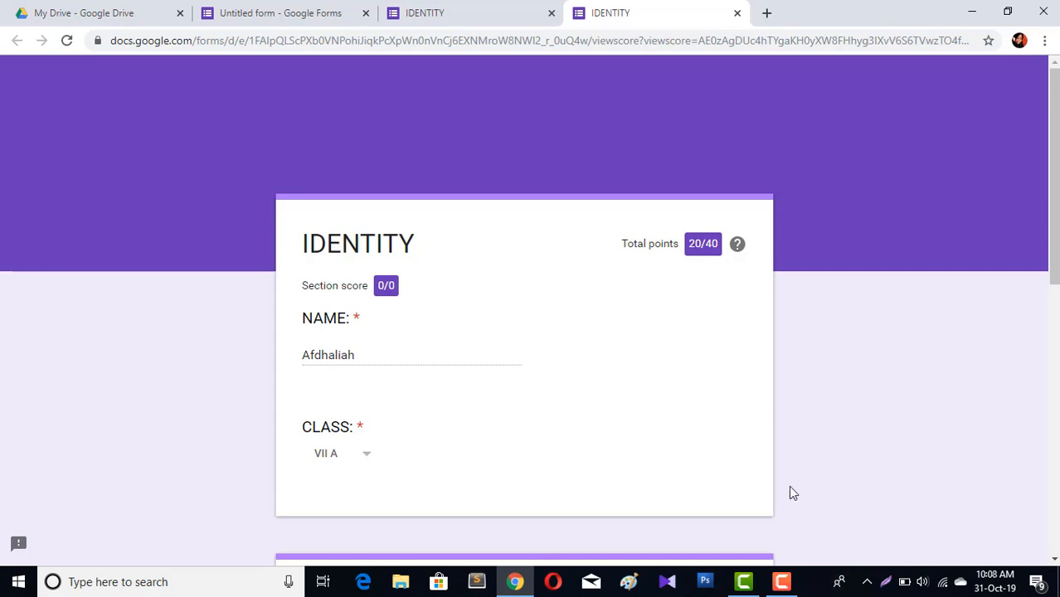
pyautogui.click(782, 581)
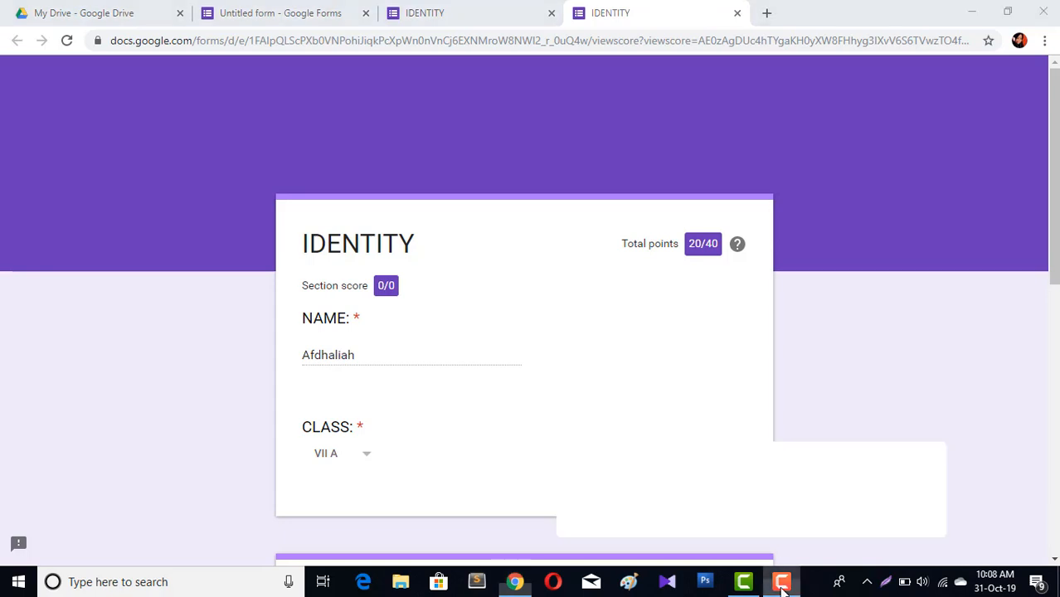